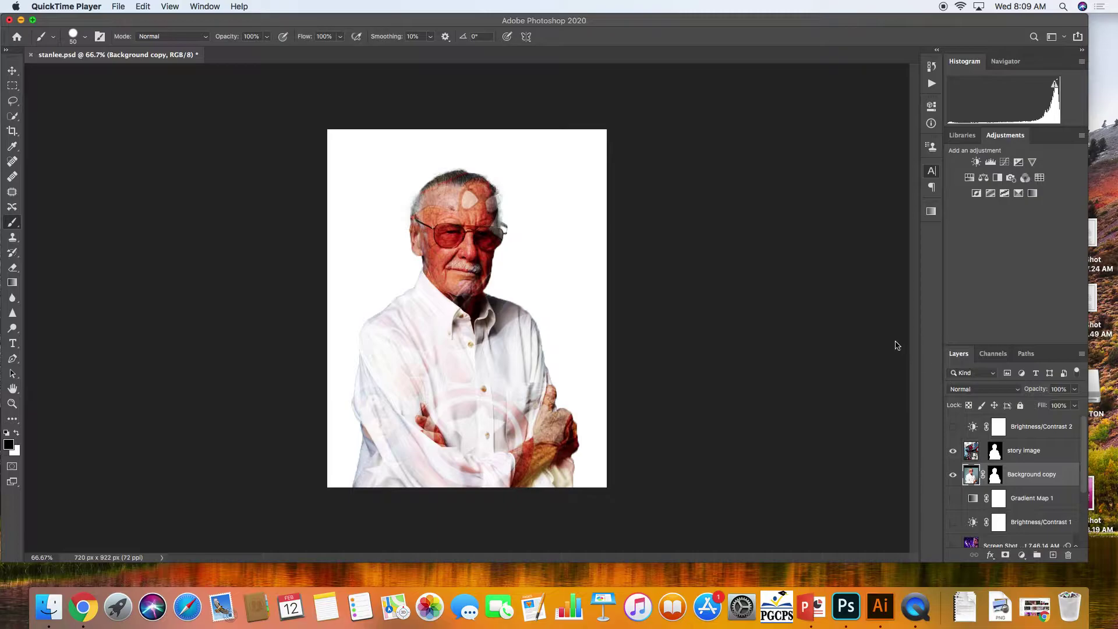
Step: Desaturate the Background copy layer, comparing the portrait before and after by undoing and redoing the change
{"action": "left_click", "coordinate": [953, 473]}
{"action": "left_click", "coordinate": [953, 473]}
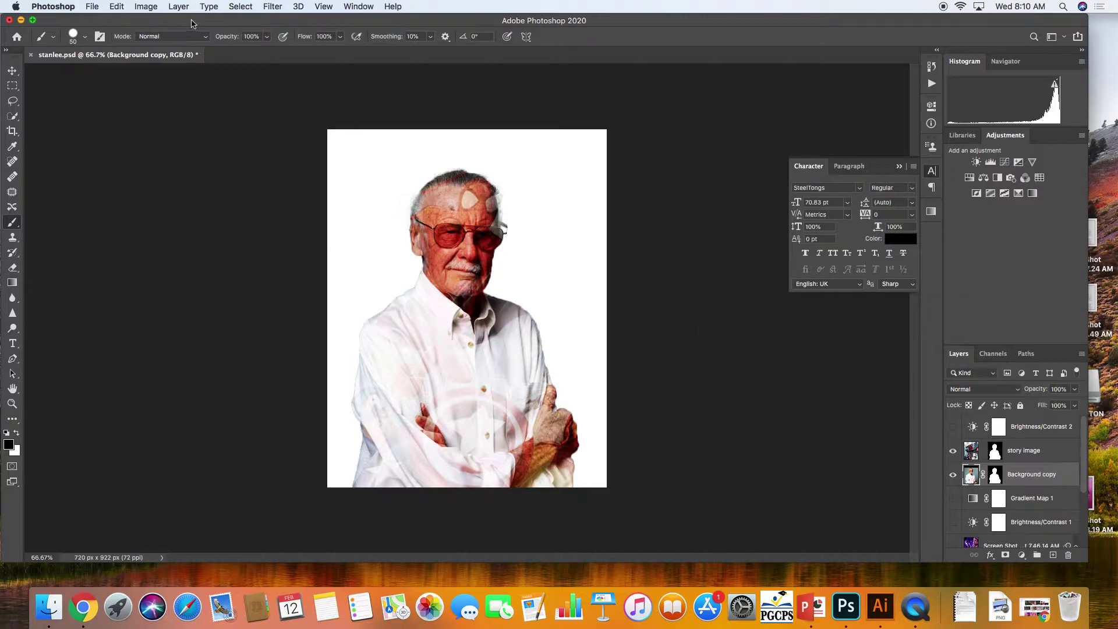
{"action": "left_click", "coordinate": [149, 5]}
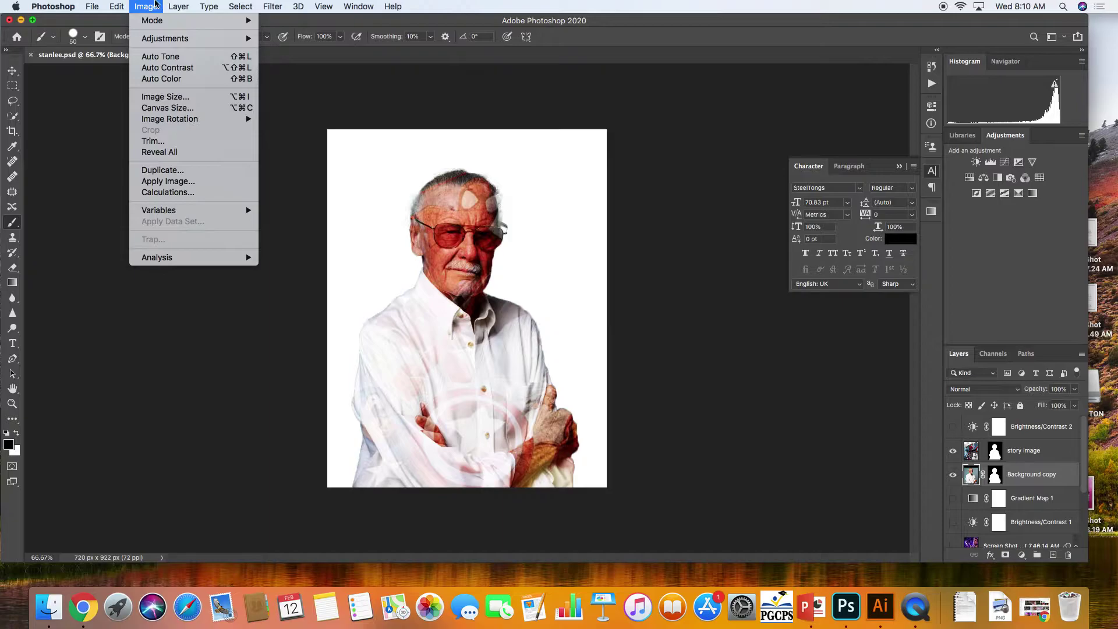
{"action": "mouse_move", "coordinate": [176, 6]}
{"action": "mouse_move", "coordinate": [208, 38]}
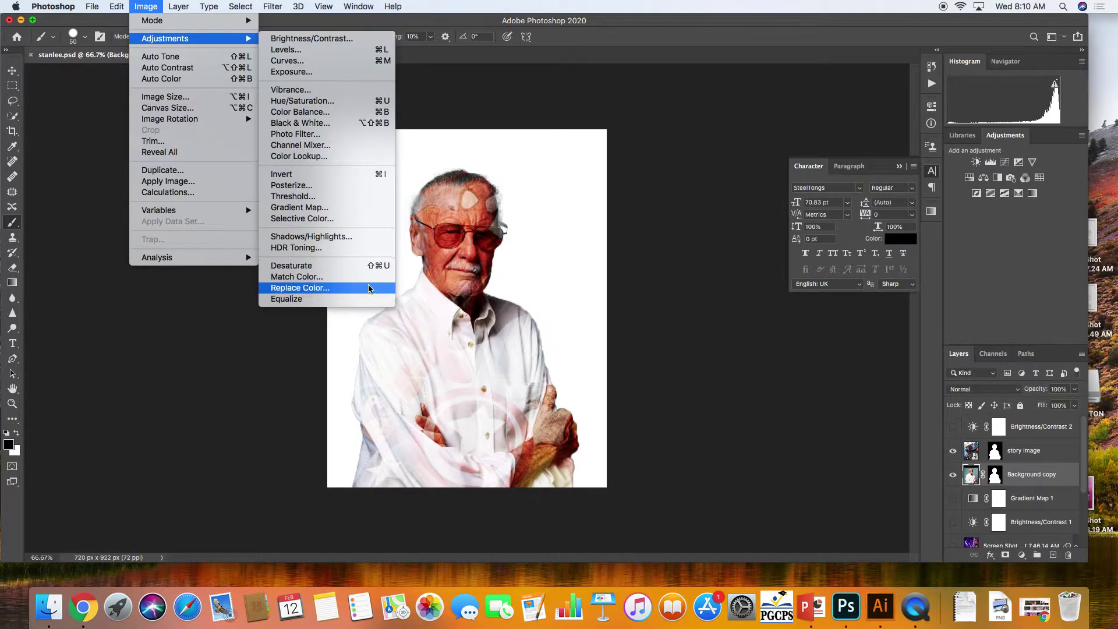
{"action": "left_click", "coordinate": [367, 268]}
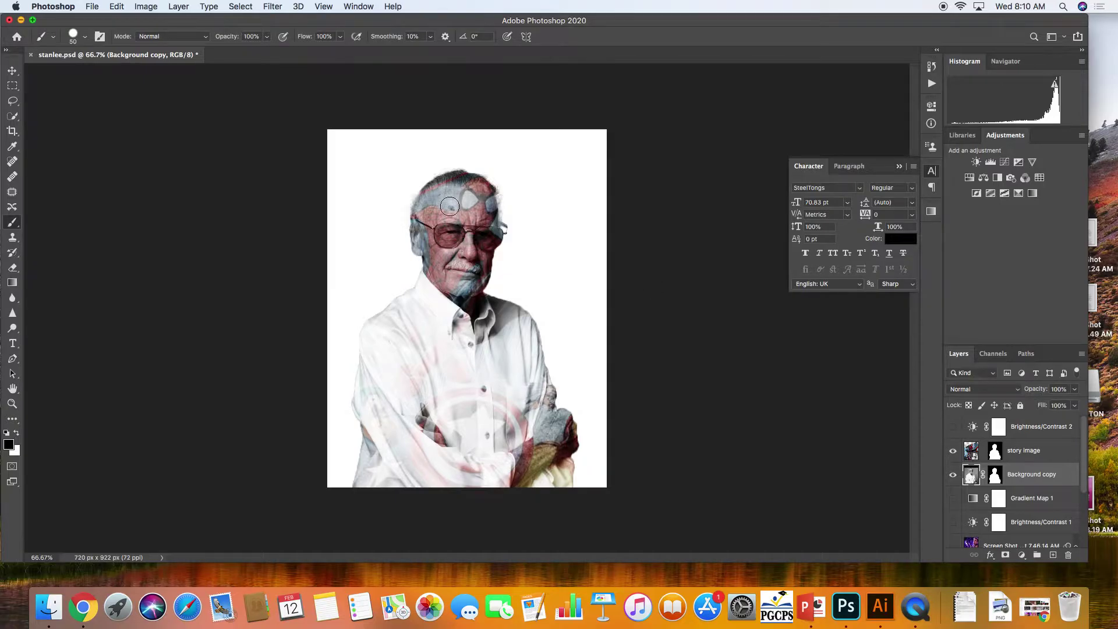
{"action": "key", "text": "super+z"}
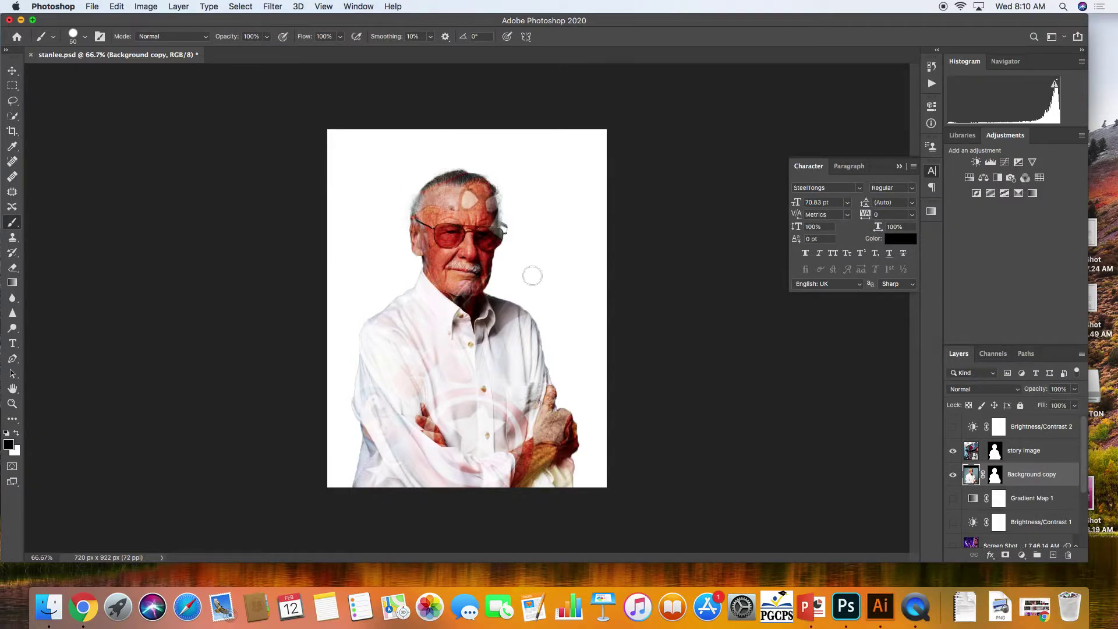
{"action": "key", "text": "super+shift+z"}
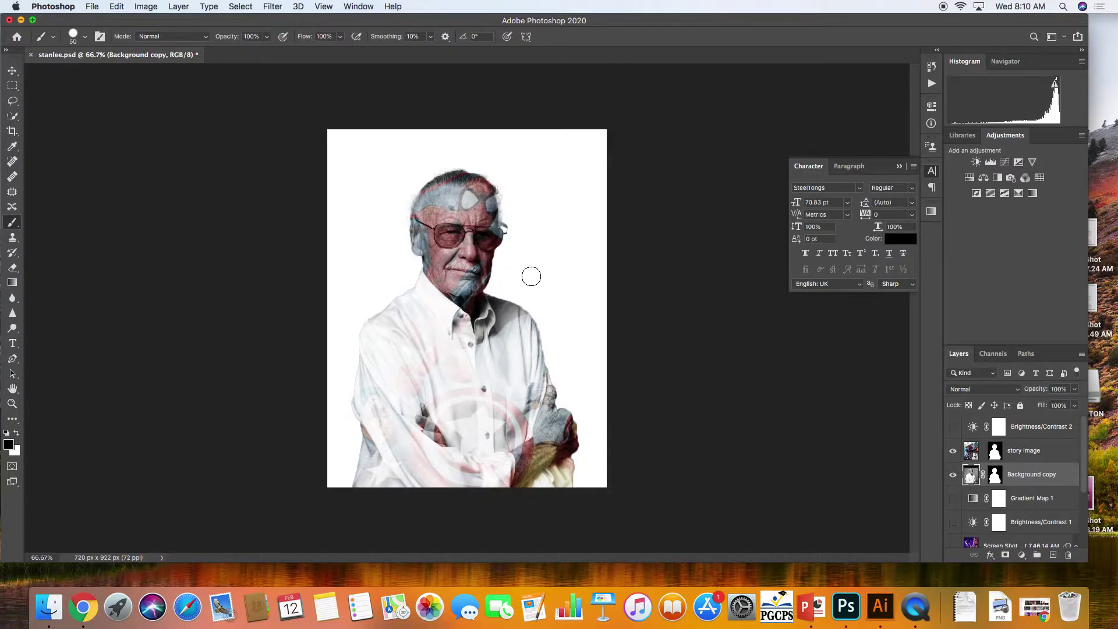
{"action": "key", "text": "super+z"}
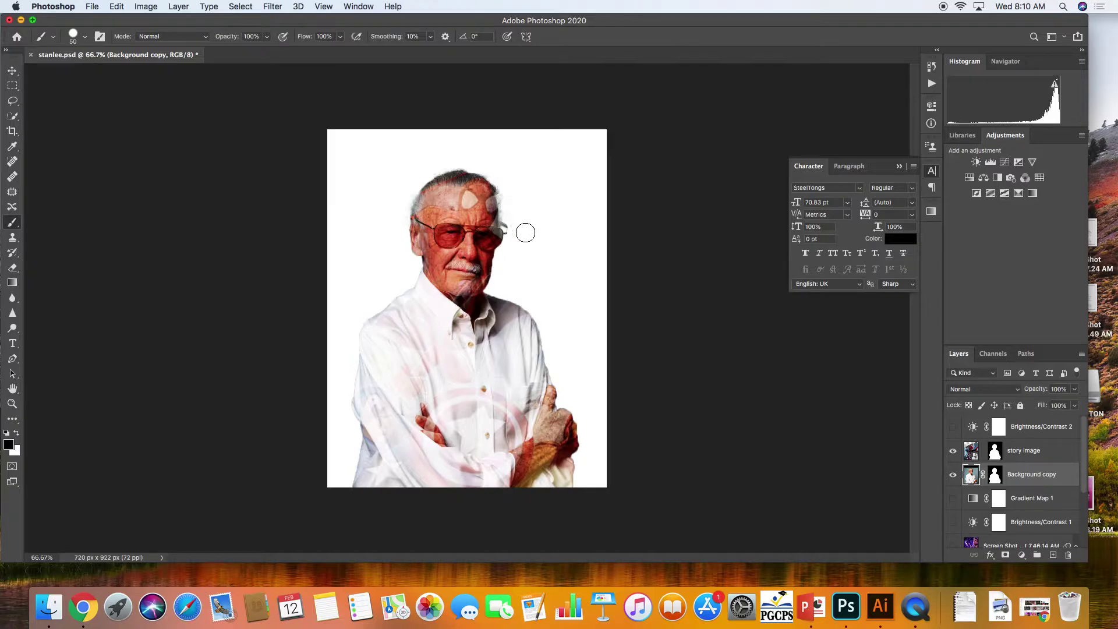
{"action": "key", "text": "super+shift+z"}
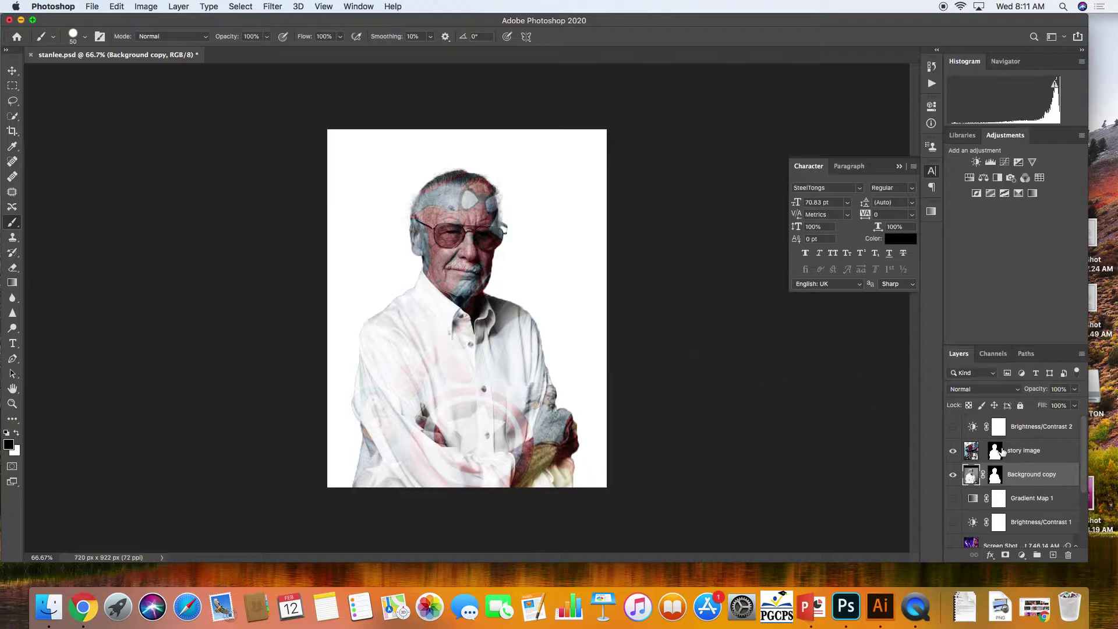
Step: Set the story image layer's opacity to 100%, leaving its blend mode at Soft Light
{"action": "left_click", "coordinate": [1019, 452]}
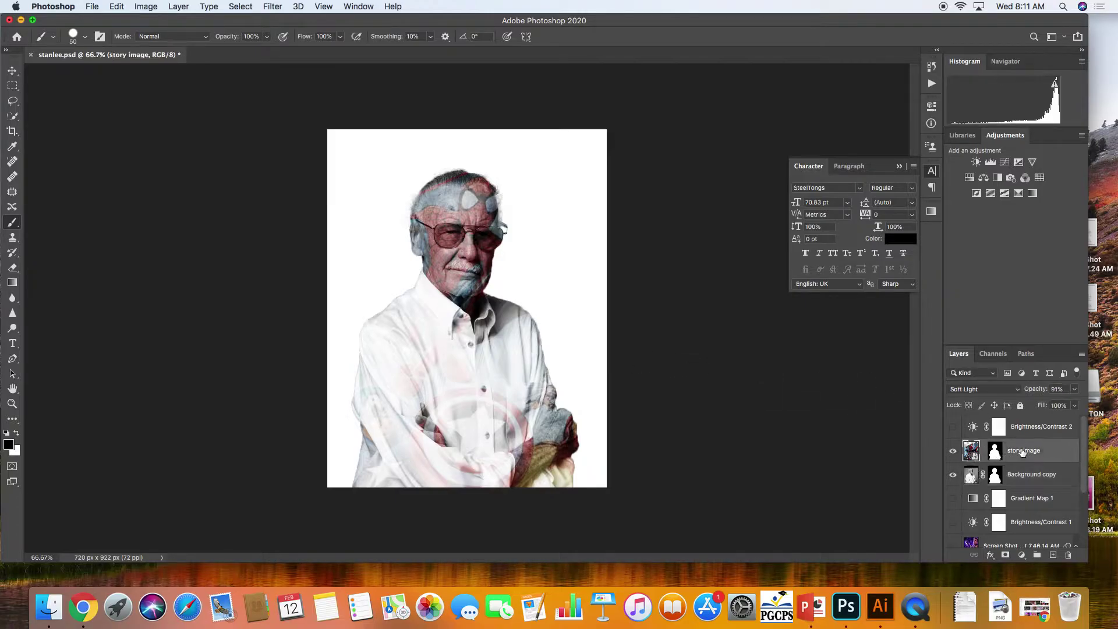
{"action": "left_click", "coordinate": [978, 391]}
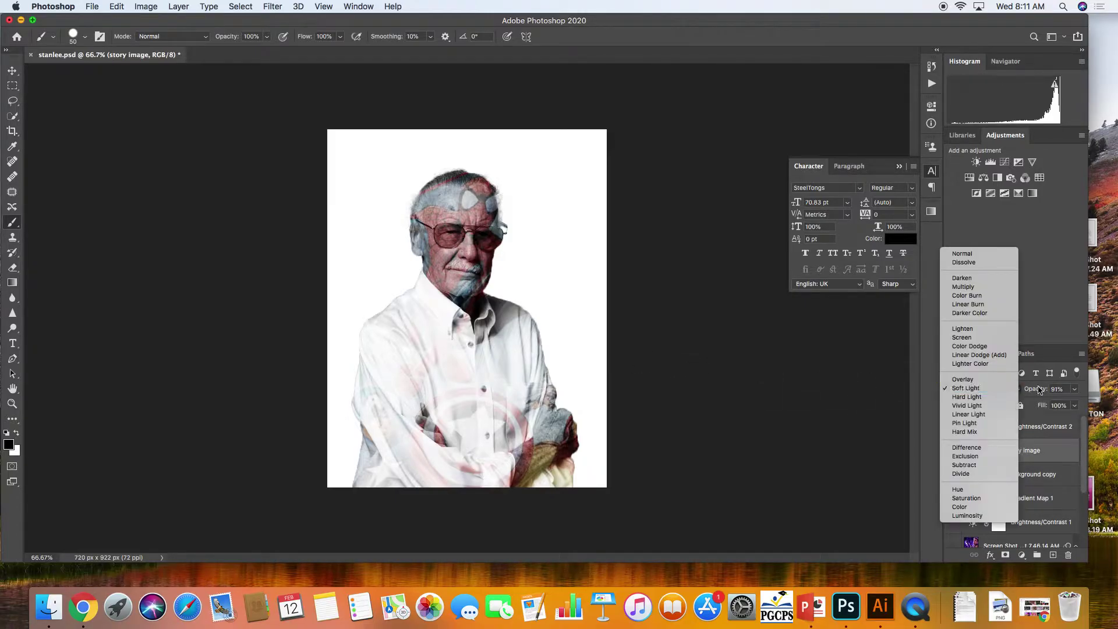
{"action": "left_click", "coordinate": [1077, 391]}
{"action": "left_click_drag", "start_coordinate": [1076, 405], "coordinate": [1081, 404]}
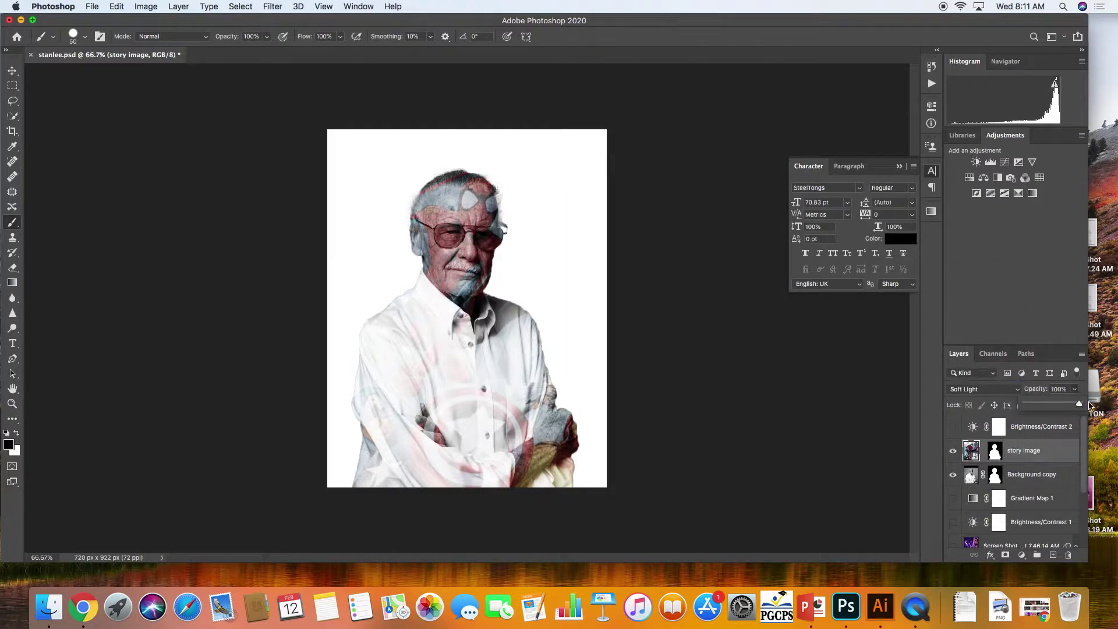
Step: Try the Normal blend mode on the story image layer and toggle its visibility to compare it with the portrait
{"action": "left_click", "coordinate": [998, 389]}
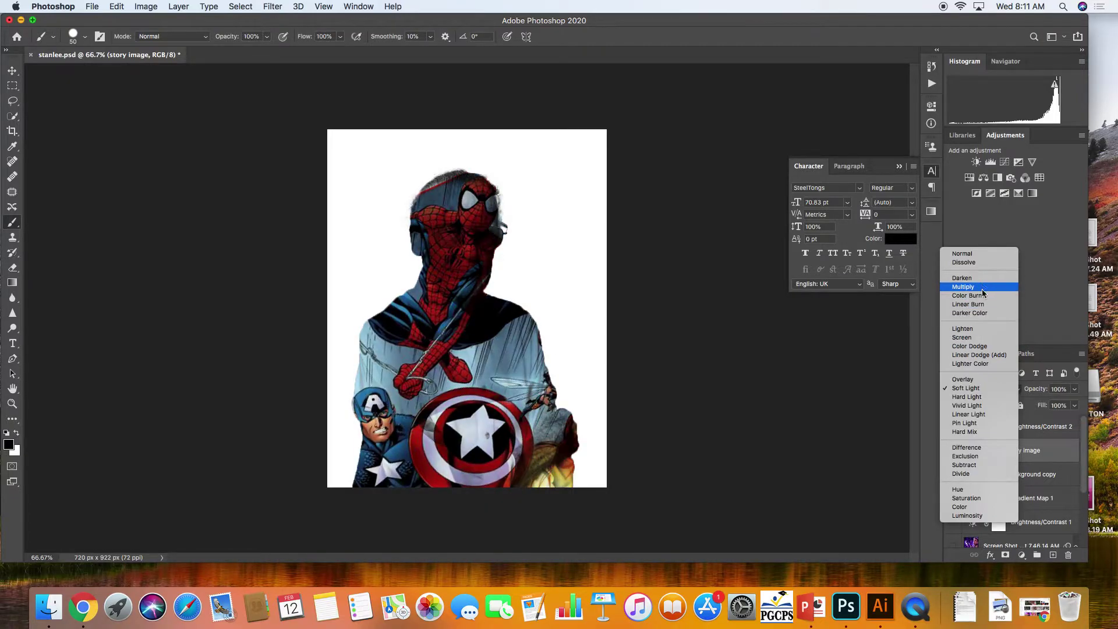
{"action": "left_click", "coordinate": [1063, 330]}
{"action": "left_click", "coordinate": [978, 390]}
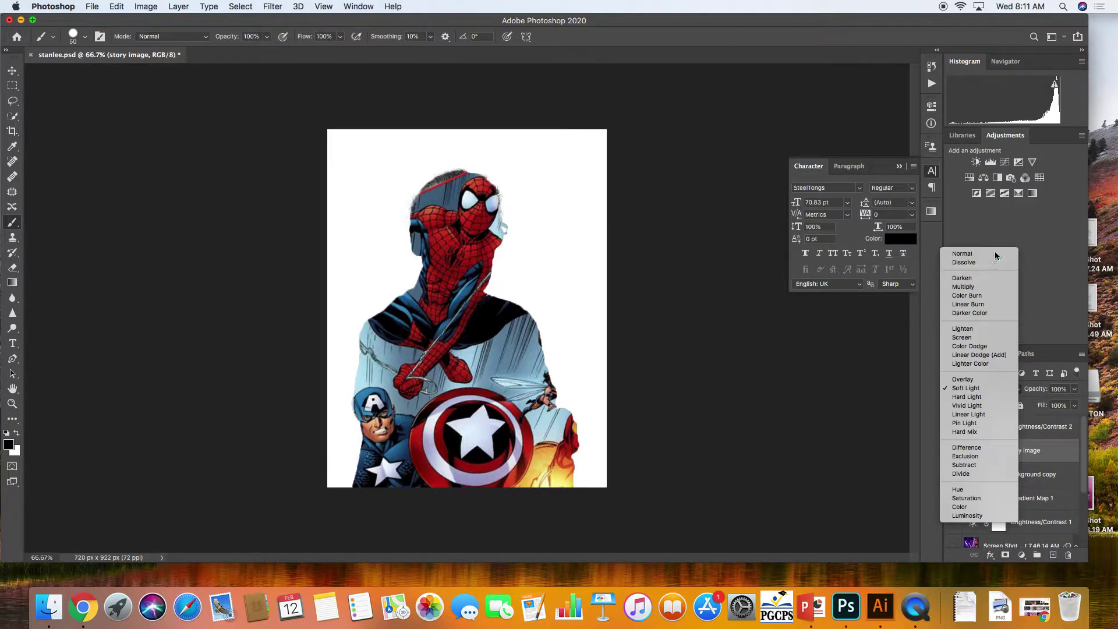
{"action": "left_click", "coordinate": [994, 253]}
{"action": "left_click", "coordinate": [954, 451]}
{"action": "left_click", "coordinate": [954, 451]}
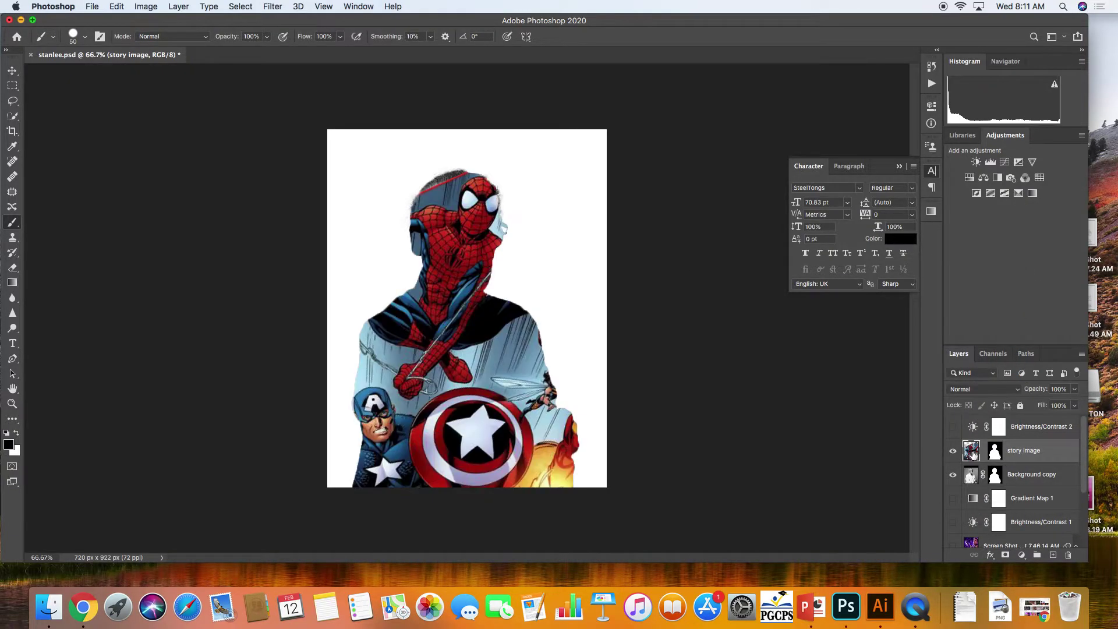
Step: Try the Color Burn and Multiply blend modes on the story image layer, toggling the layer's visibility to compare
{"action": "left_click", "coordinate": [1019, 391]}
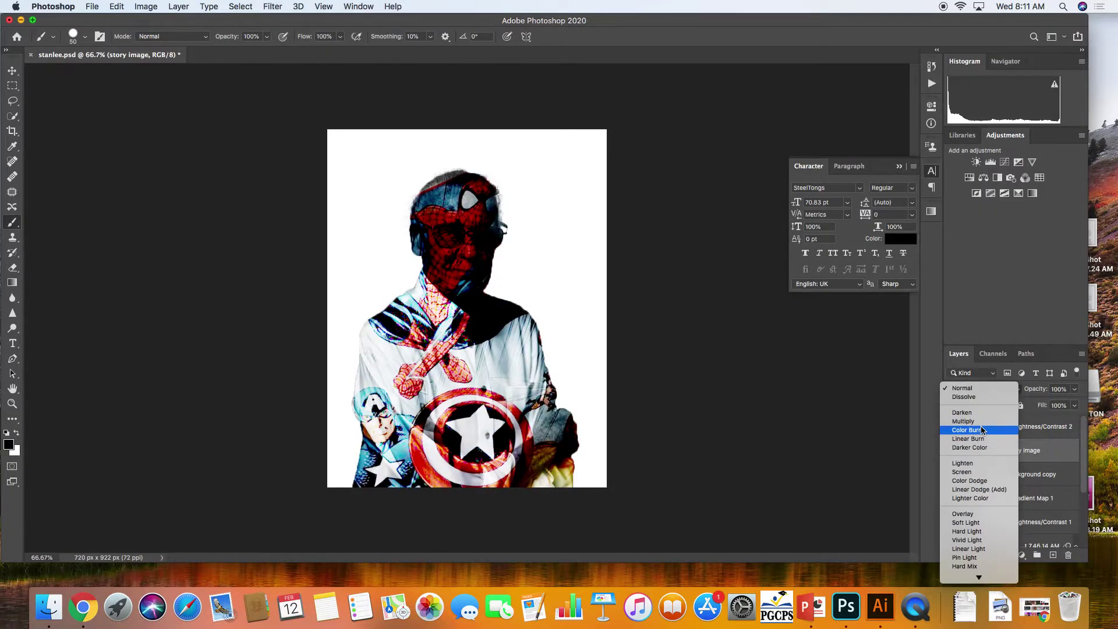
{"action": "left_click", "coordinate": [982, 429]}
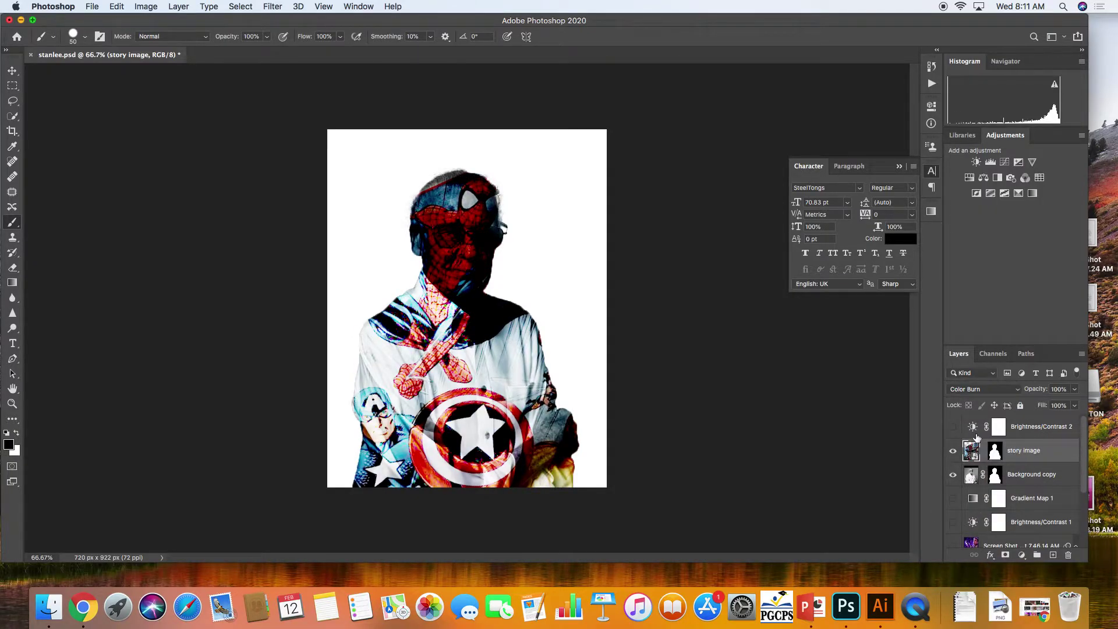
{"action": "left_click", "coordinate": [983, 390]}
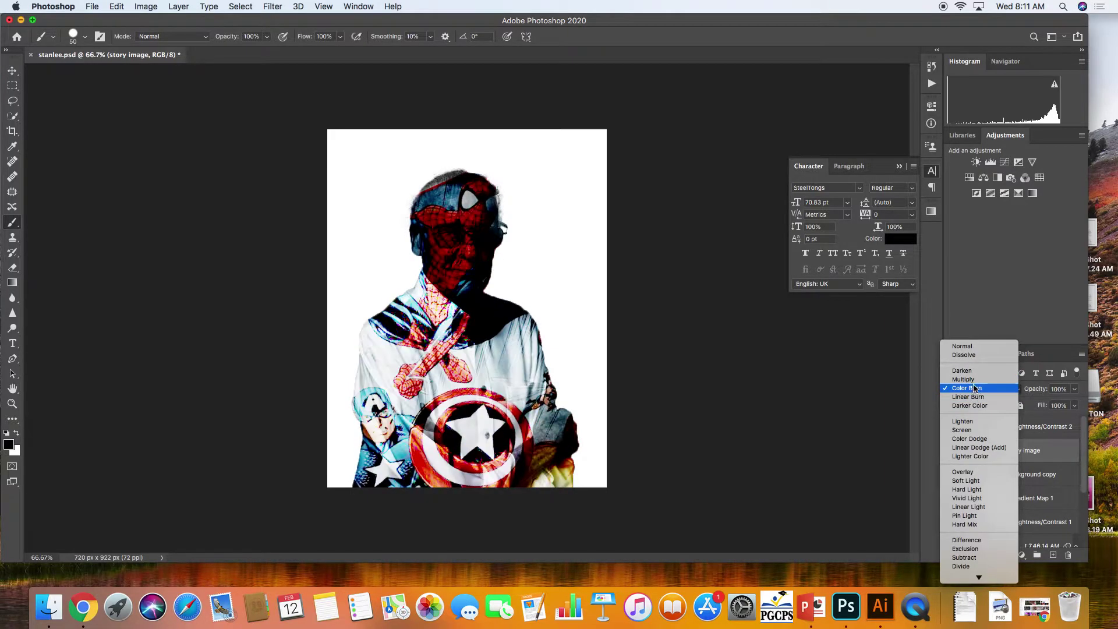
{"action": "left_click", "coordinate": [975, 380]}
{"action": "left_click", "coordinate": [954, 451]}
{"action": "left_click", "coordinate": [954, 450]}
{"action": "left_click", "coordinate": [954, 450]}
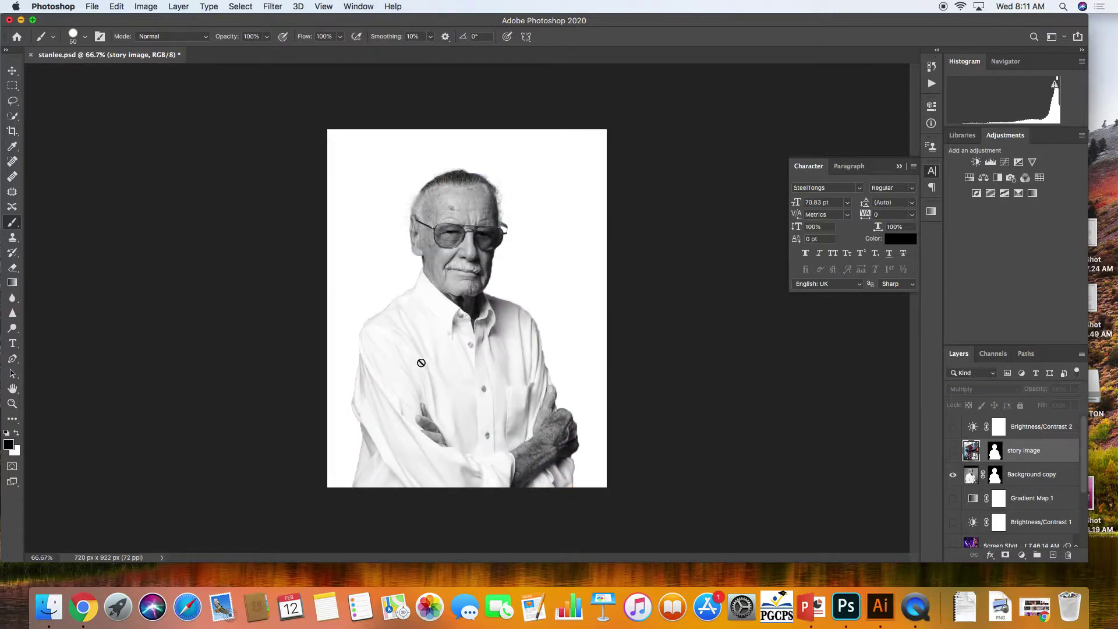
{"action": "left_click", "coordinate": [953, 451]}
Step: Try the Lighten blend mode on the story image layer and compare the portrait with the layer shown and hidden
{"action": "left_click", "coordinate": [985, 389]}
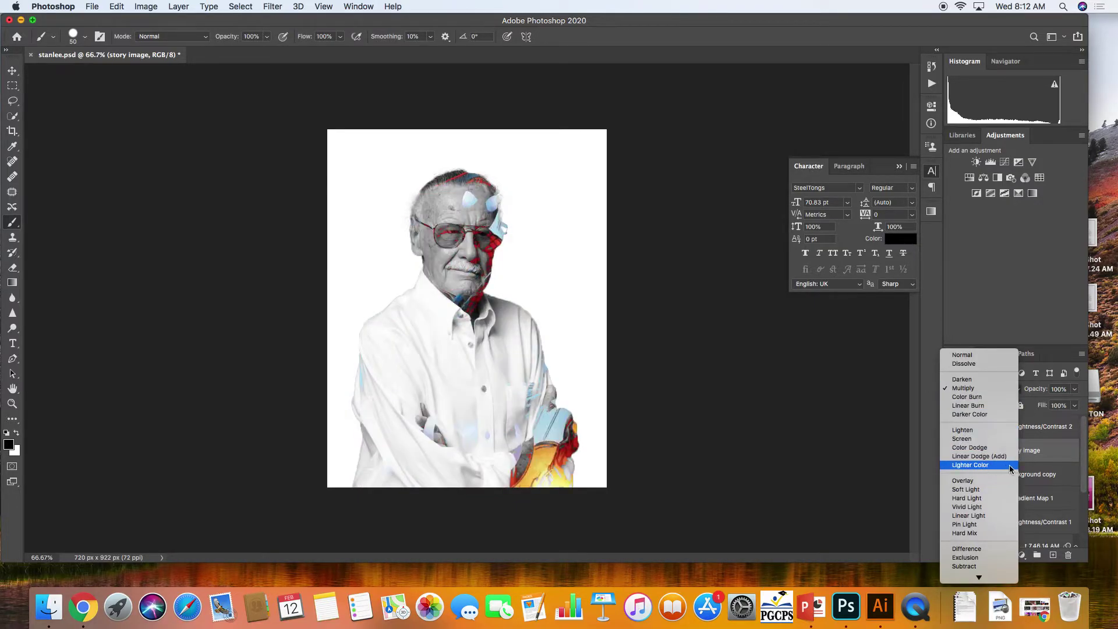
{"action": "left_click", "coordinate": [984, 431]}
{"action": "left_click", "coordinate": [952, 452]}
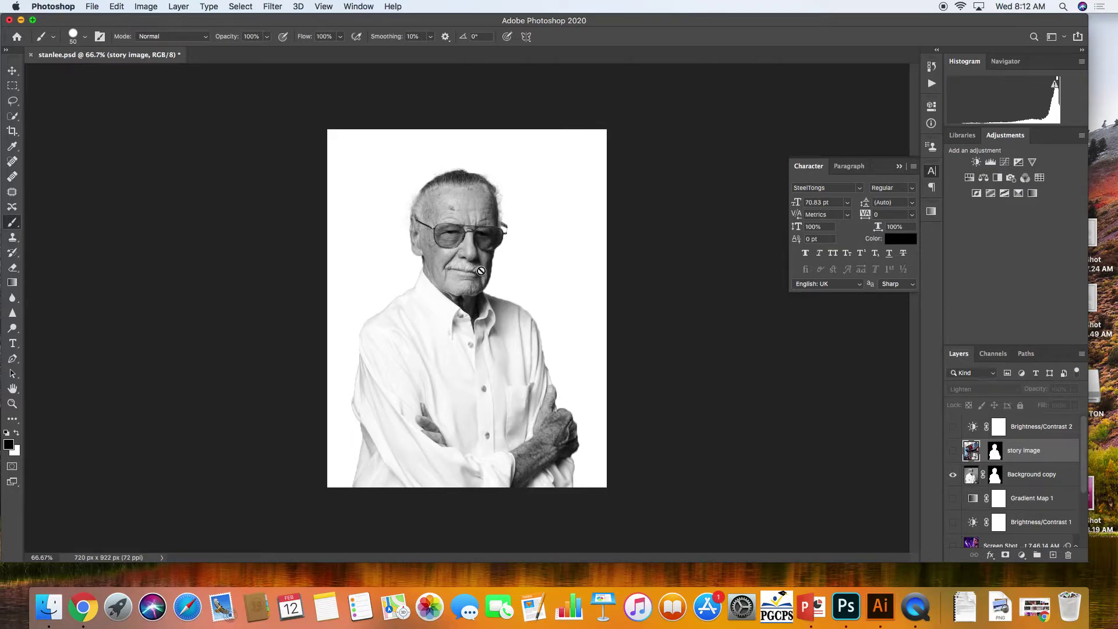
{"action": "left_click", "coordinate": [953, 452]}
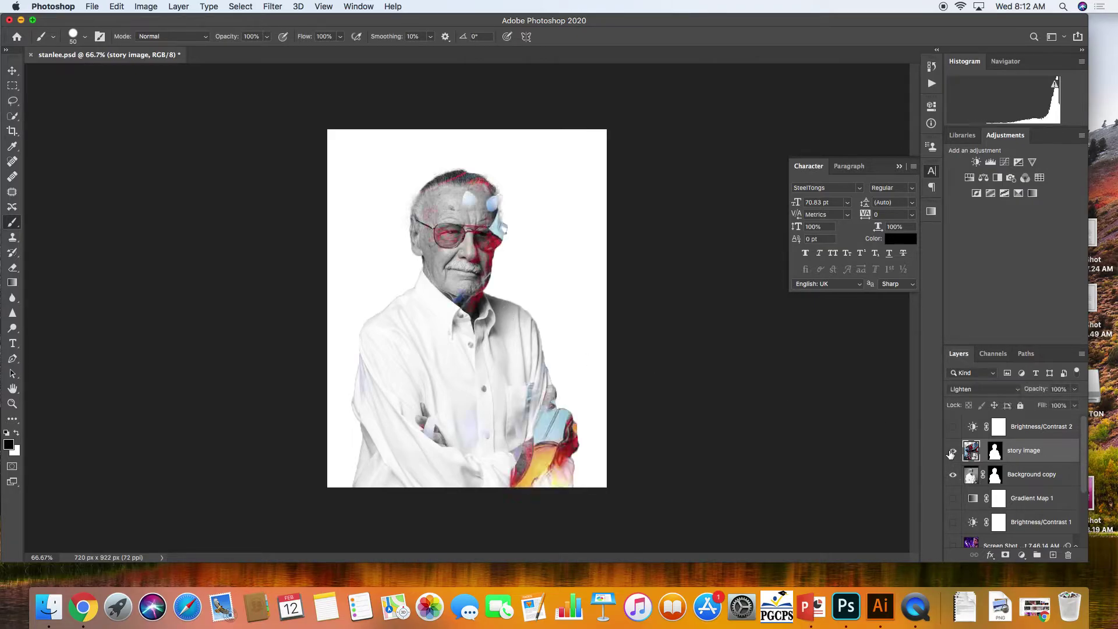
{"action": "left_click", "coordinate": [953, 452]}
{"action": "left_click", "coordinate": [953, 452]}
Step: Set the story image layer's blend mode to Overlay and its opacity to 73%
{"action": "left_click", "coordinate": [980, 390]}
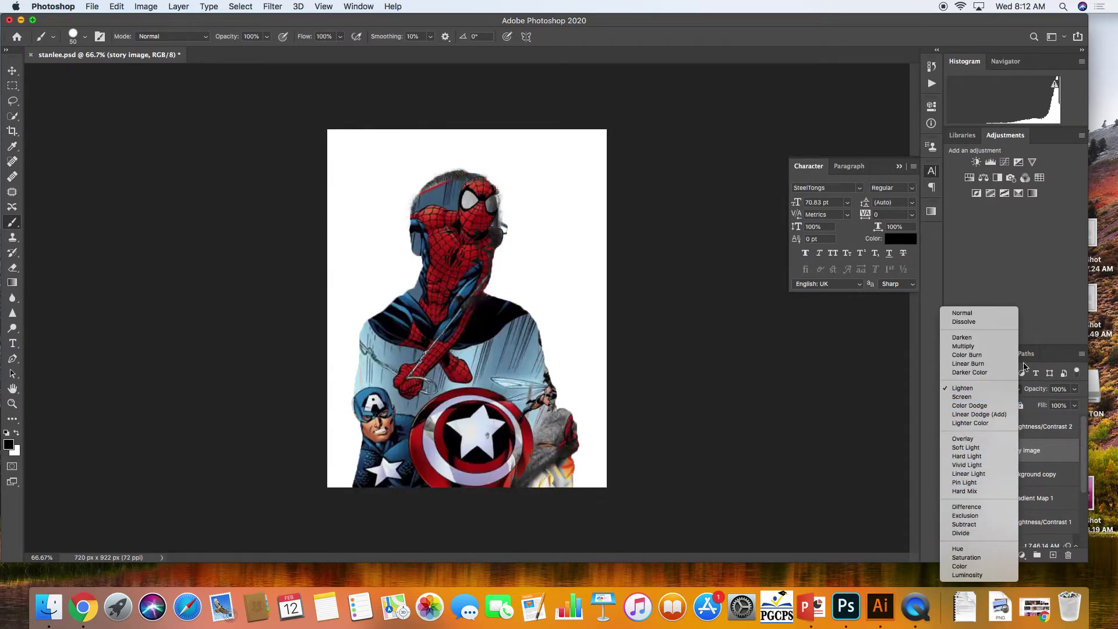
{"action": "left_click", "coordinate": [983, 439]}
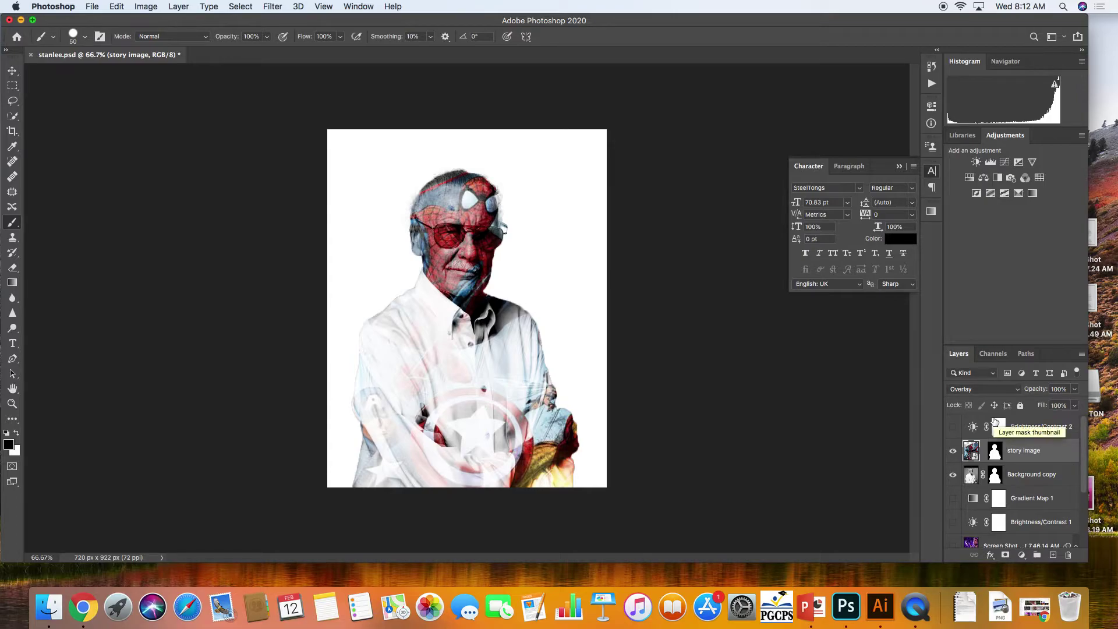
{"action": "left_click", "coordinate": [1076, 391]}
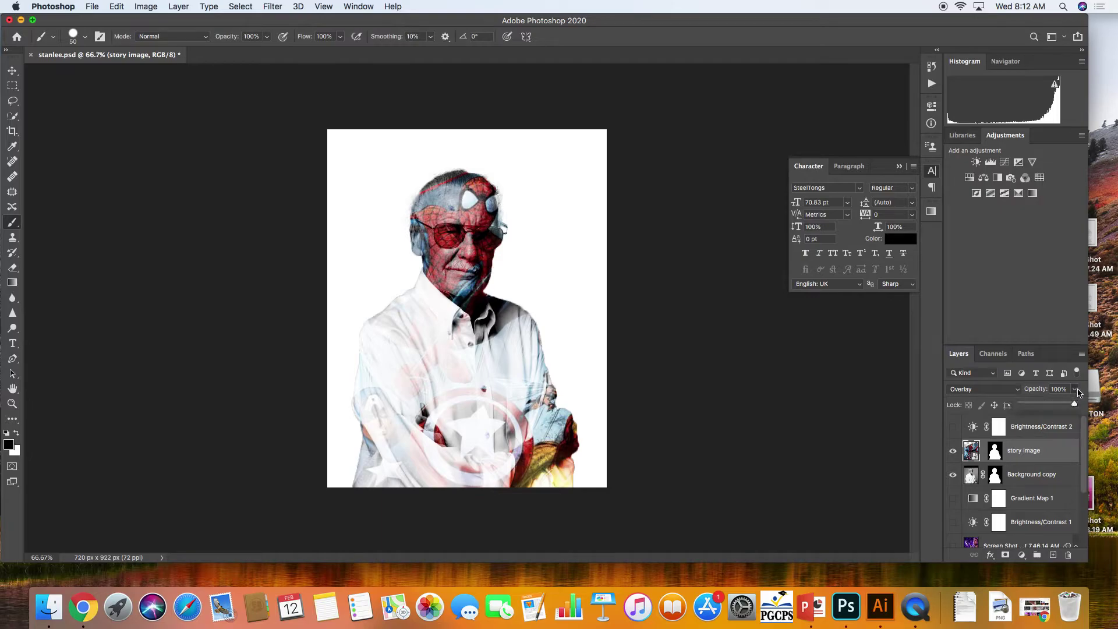
{"action": "left_click_drag", "start_coordinate": [1072, 406], "coordinate": [1063, 406]}
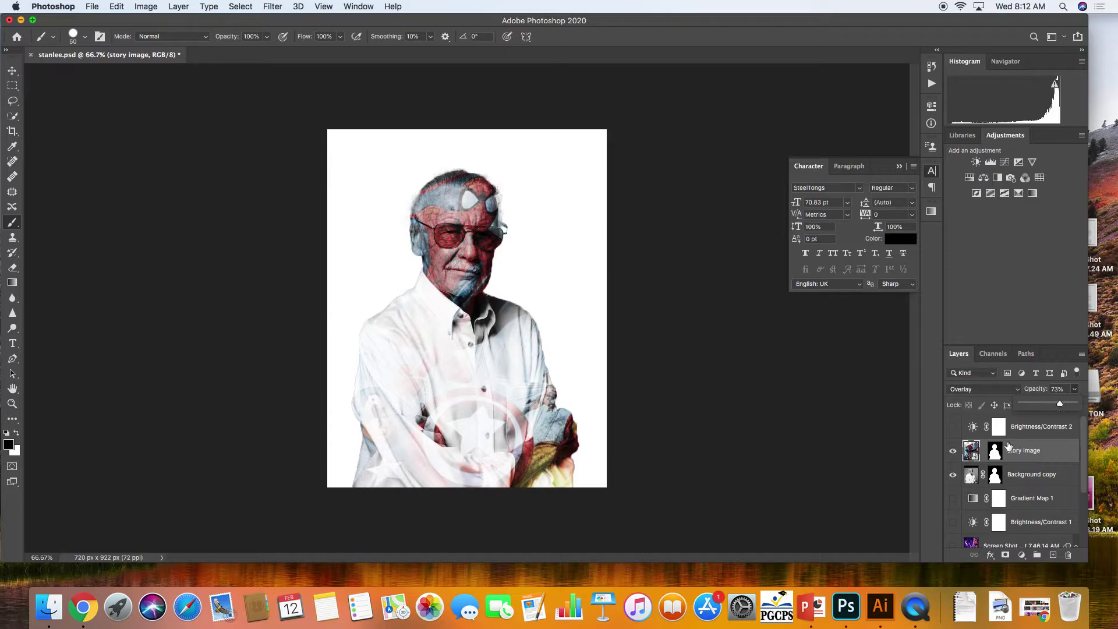
Step: Check the blend with the Background copy layer hidden and shown, and raise the story image layer's opacity to about 84%
{"action": "left_click", "coordinate": [954, 470]}
{"action": "left_click", "coordinate": [954, 471]}
{"action": "left_click", "coordinate": [954, 471]}
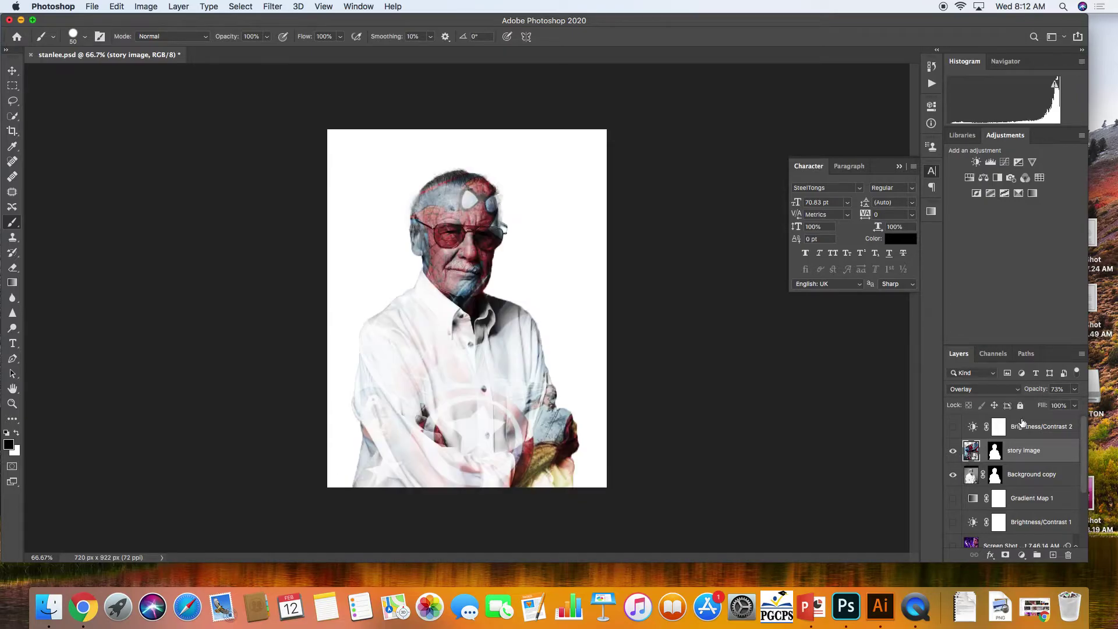
{"action": "left_click", "coordinate": [1076, 390]}
{"action": "mouse_move", "coordinate": [1060, 406]}
{"action": "left_mouse_down"}
{"action": "mouse_move", "coordinate": [1029, 403]}
{"action": "mouse_move", "coordinate": [1070, 405]}
{"action": "left_mouse_up"}
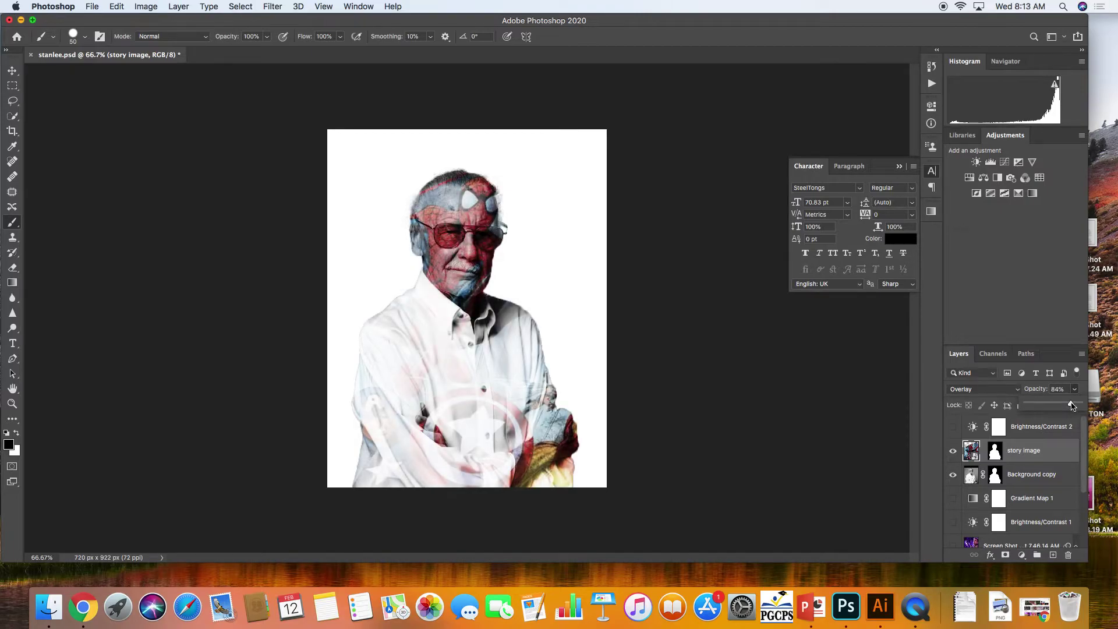
{"action": "left_click_drag", "start_coordinate": [1070, 406], "coordinate": [1072, 407]}
Step: Target the Background copy layer mask and configure a Soft Round Pressure Size brush at 400 px and 37% opacity
{"action": "left_click", "coordinate": [1013, 475]}
{"action": "left_click", "coordinate": [1013, 474]}
{"action": "left_click", "coordinate": [952, 475]}
{"action": "left_click", "coordinate": [952, 476]}
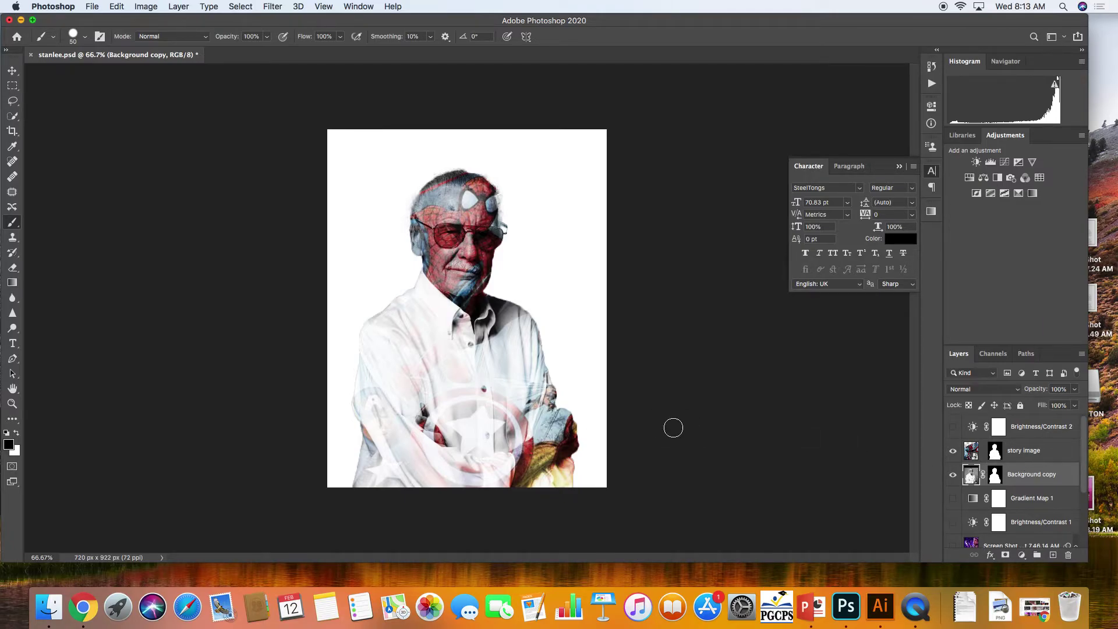
{"action": "left_click", "coordinate": [996, 476]}
{"action": "left_click", "coordinate": [84, 38]}
{"action": "left_click", "coordinate": [121, 164]}
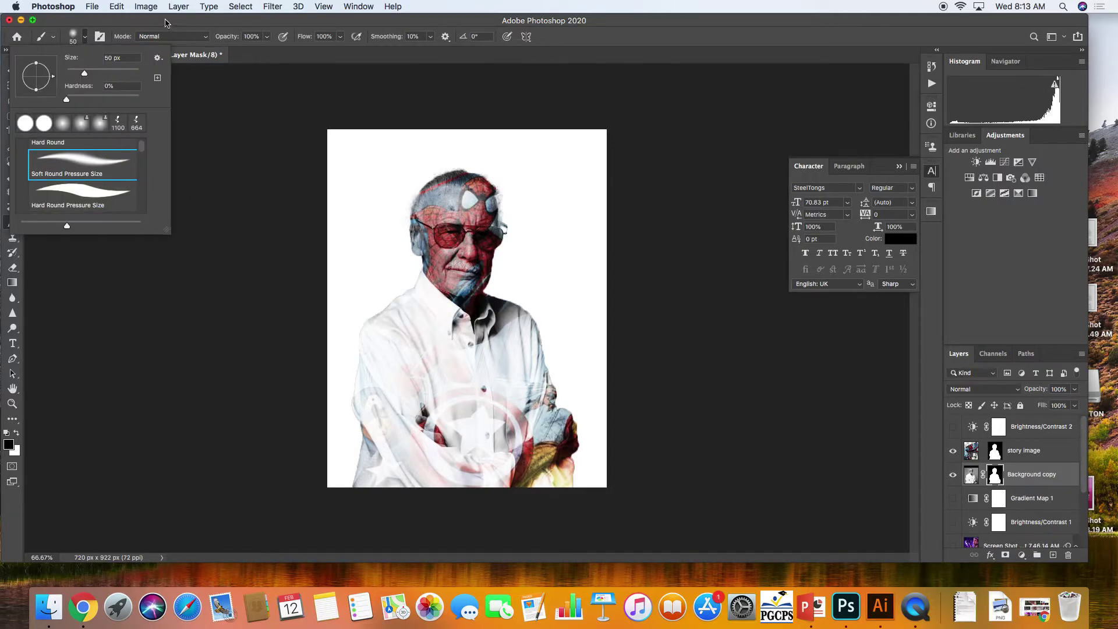
{"action": "left_click", "coordinate": [225, 28]}
{"action": "left_click", "coordinate": [266, 37]}
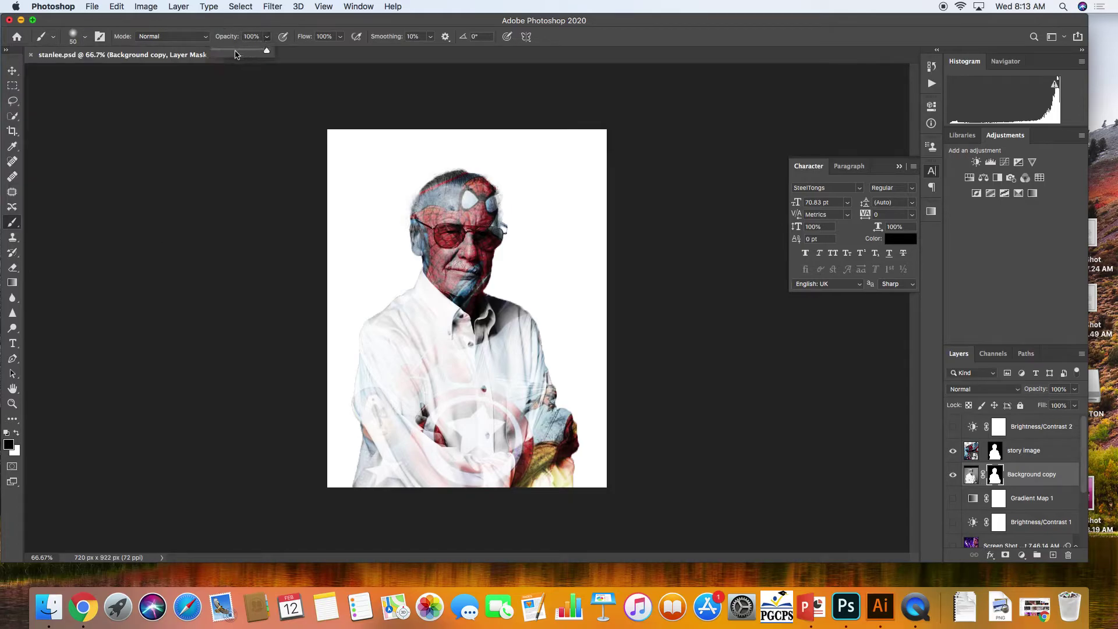
{"action": "left_click_drag", "start_coordinate": [234, 53], "coordinate": [240, 32]}
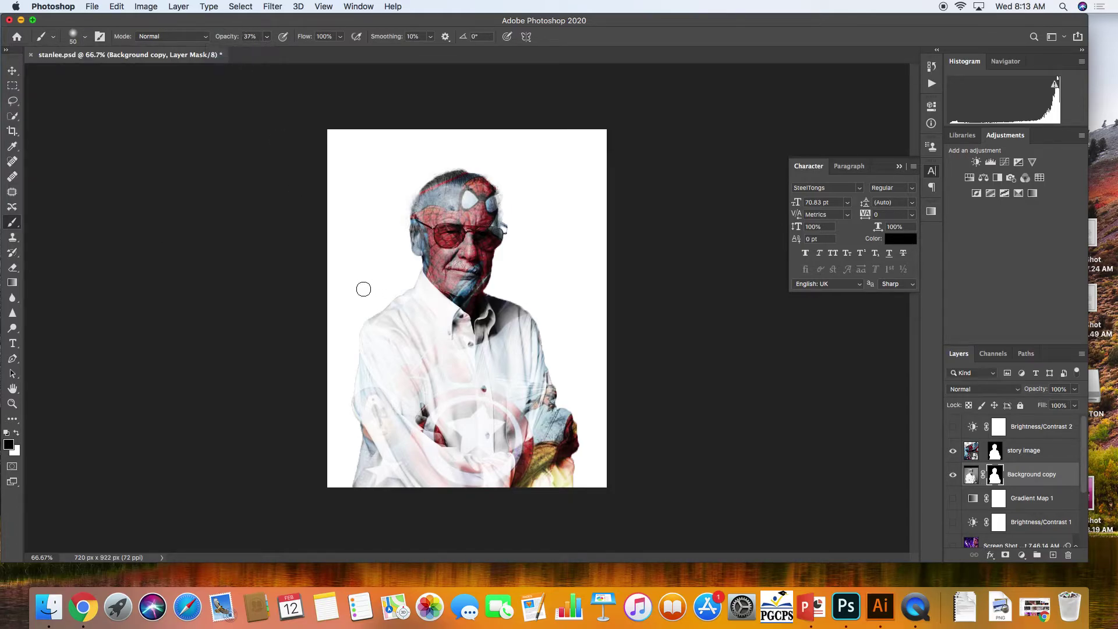
{"action": "key", "text": "bracketright"}
{"action": "key", "text": "bracketright"}
{"action": "key", "text": "bracketright"}
{"action": "key", "text": "bracketright"}
{"action": "key", "text": "bracketright"}
{"action": "key", "text": "bracketright"}
{"action": "key", "text": "bracketright"}
{"action": "key", "text": "bracketright"}
{"action": "key", "text": "bracketright"}
{"action": "key", "text": "bracketright"}
{"action": "key", "text": "bracketright"}
{"action": "key", "text": "bracketright"}
Step: Try painting the Background copy mask over the lower-left part of the shirt, first in black and then in white
{"action": "left_click", "coordinate": [402, 453]}
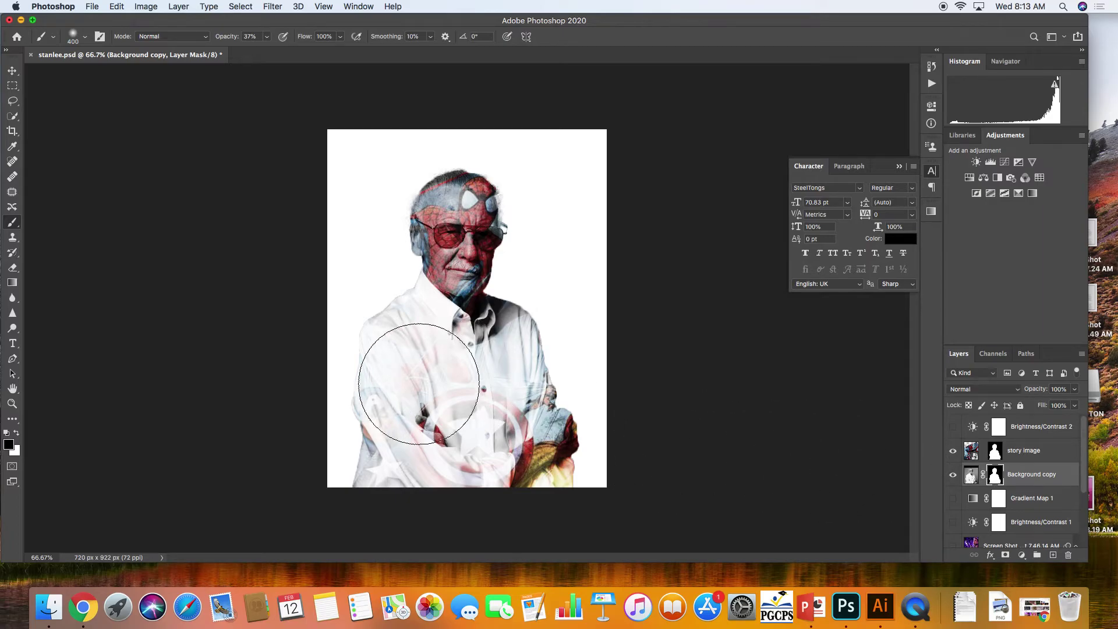
{"action": "left_click", "coordinate": [376, 447]}
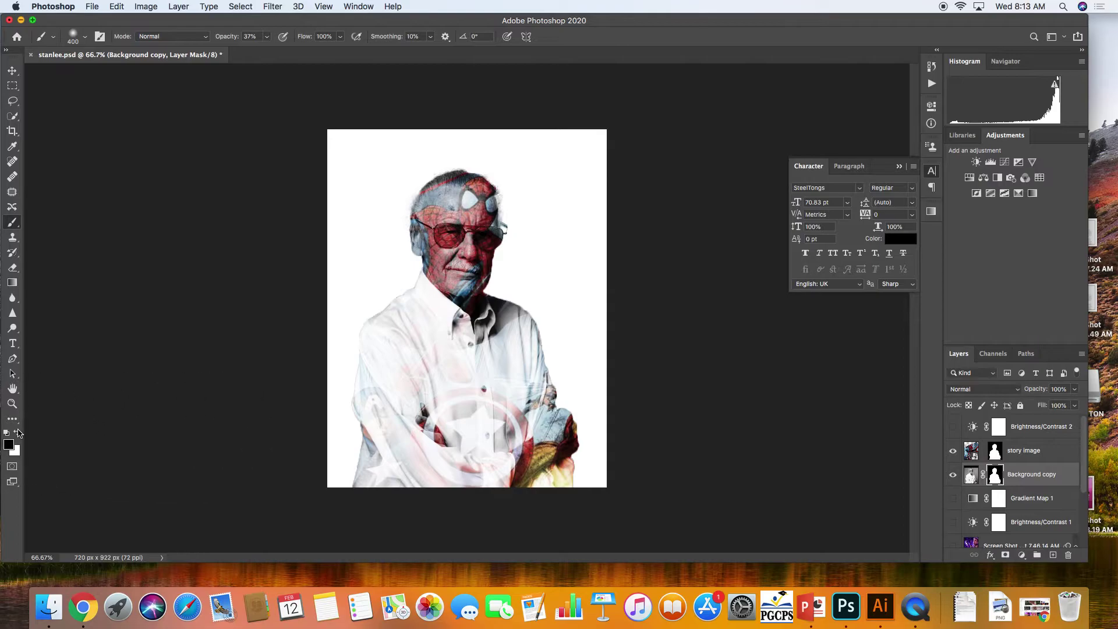
{"action": "left_click", "coordinate": [16, 434]}
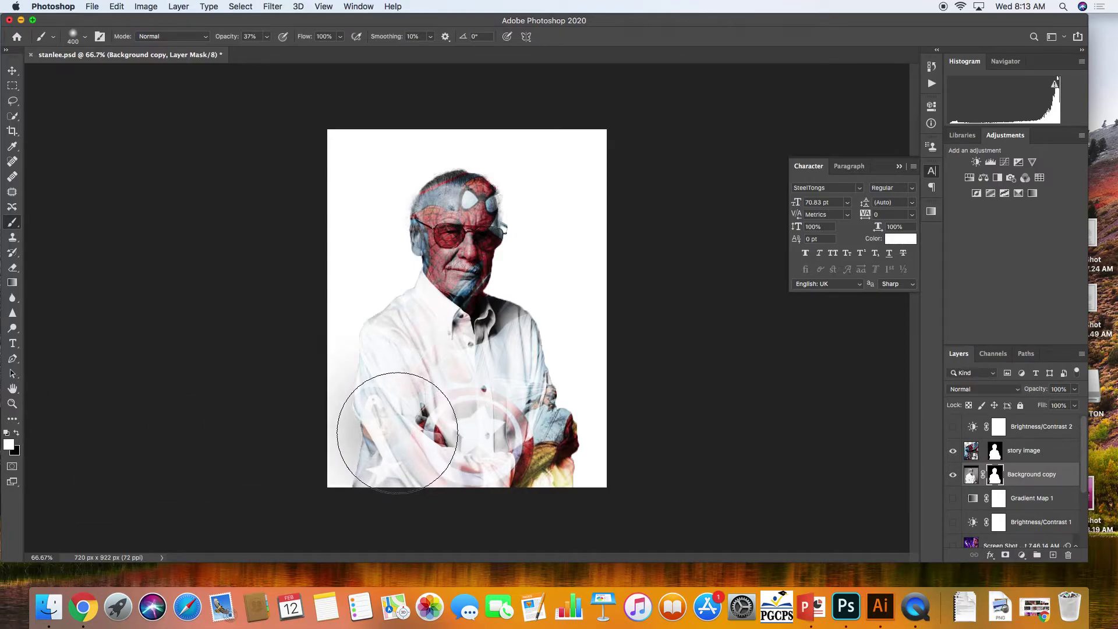
{"action": "left_click", "coordinate": [401, 434]}
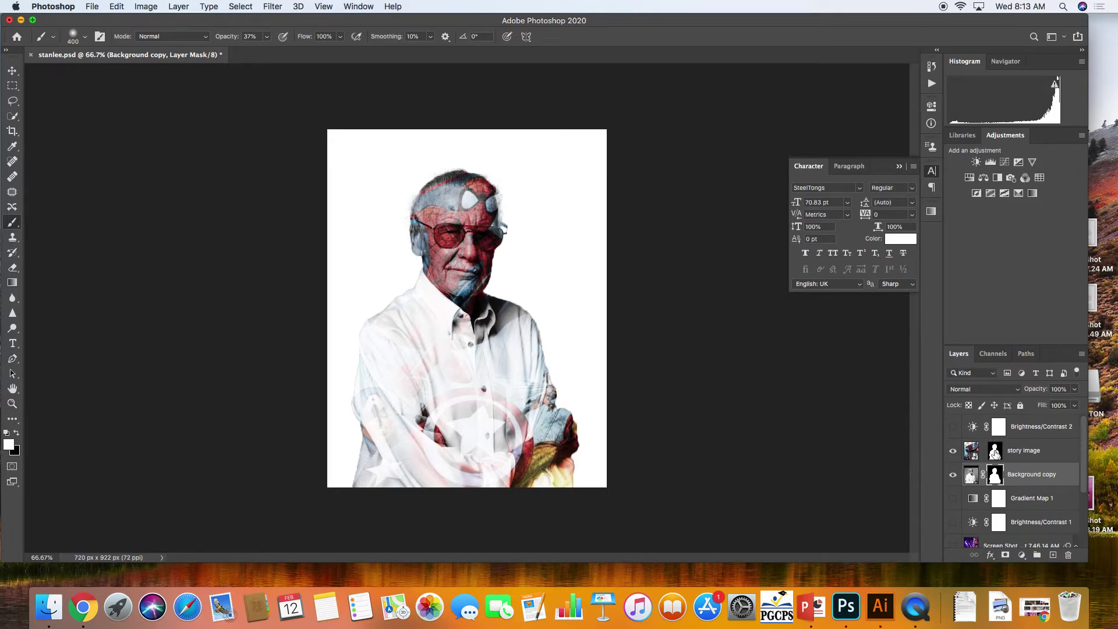
Step: Try painting the Background copy mask over the lower-left shirt in white and then black, and undo the strokes
{"action": "left_click", "coordinate": [995, 452]}
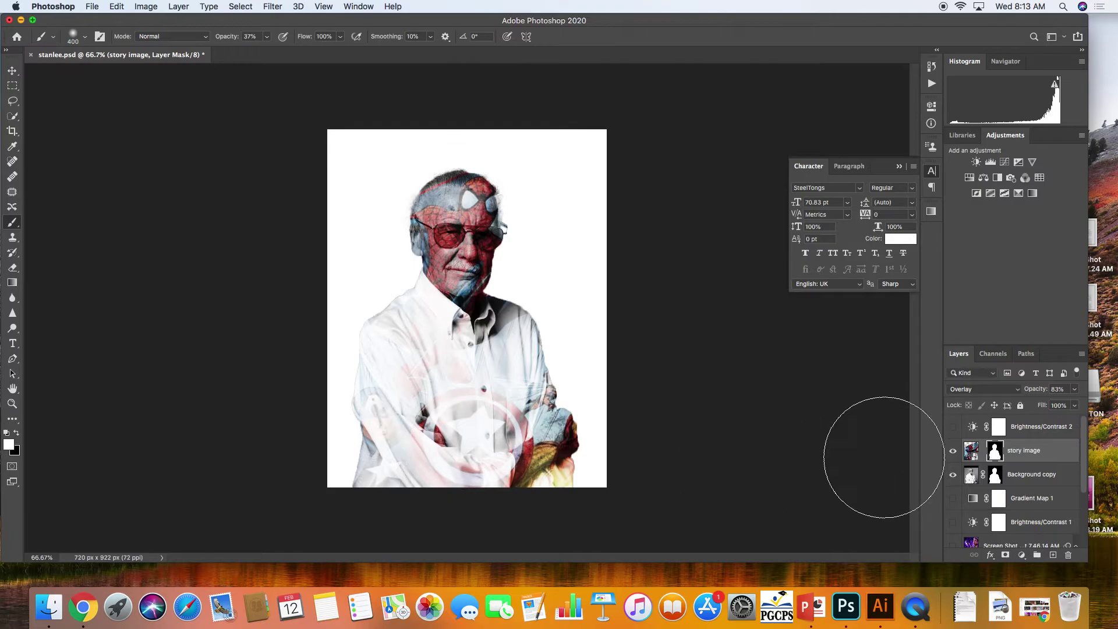
{"action": "left_click", "coordinate": [997, 475]}
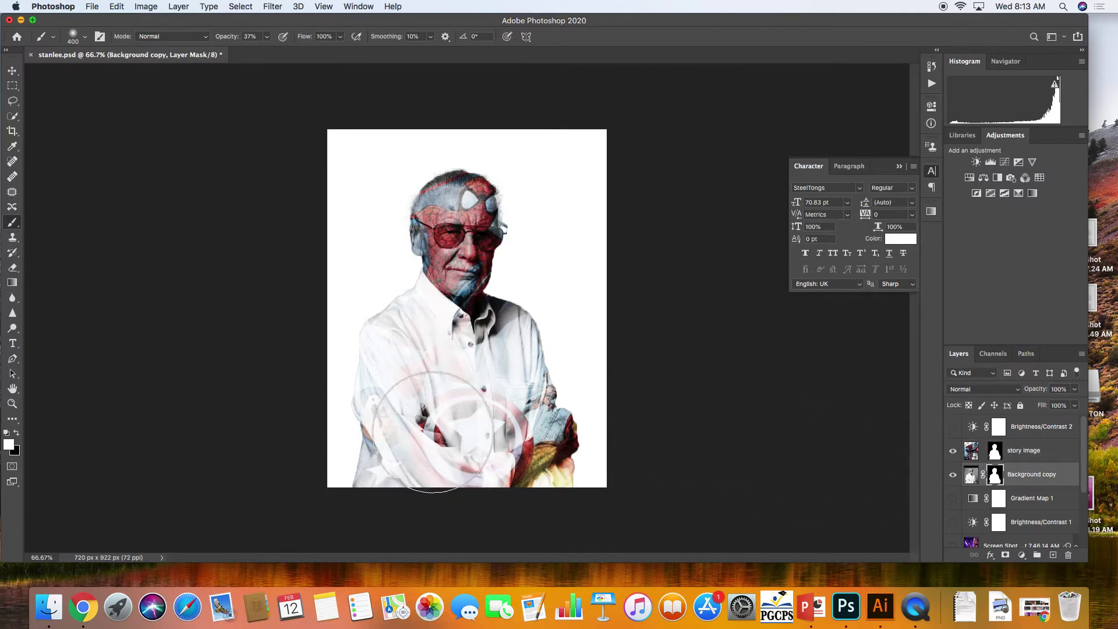
{"action": "left_click_drag", "start_coordinate": [408, 420], "coordinate": [402, 410]}
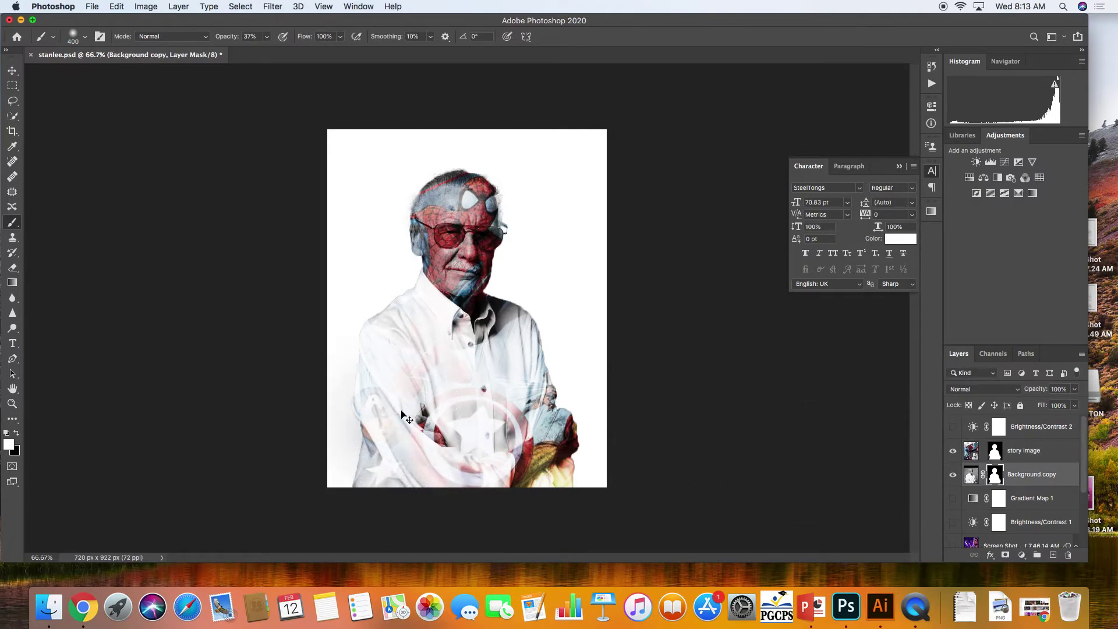
{"action": "left_click", "coordinate": [18, 433]}
{"action": "mouse_move", "coordinate": [412, 462]}
{"action": "left_mouse_down"}
{"action": "mouse_move", "coordinate": [392, 425]}
{"action": "mouse_move", "coordinate": [420, 444]}
{"action": "mouse_move", "coordinate": [463, 447]}
{"action": "mouse_move", "coordinate": [392, 425]}
{"action": "mouse_move", "coordinate": [405, 429]}
{"action": "mouse_move", "coordinate": [400, 419]}
{"action": "left_mouse_up"}
{"action": "left_click", "coordinate": [995, 452]}
{"action": "key", "text": "super+z"}
{"action": "key", "text": "super+z"}
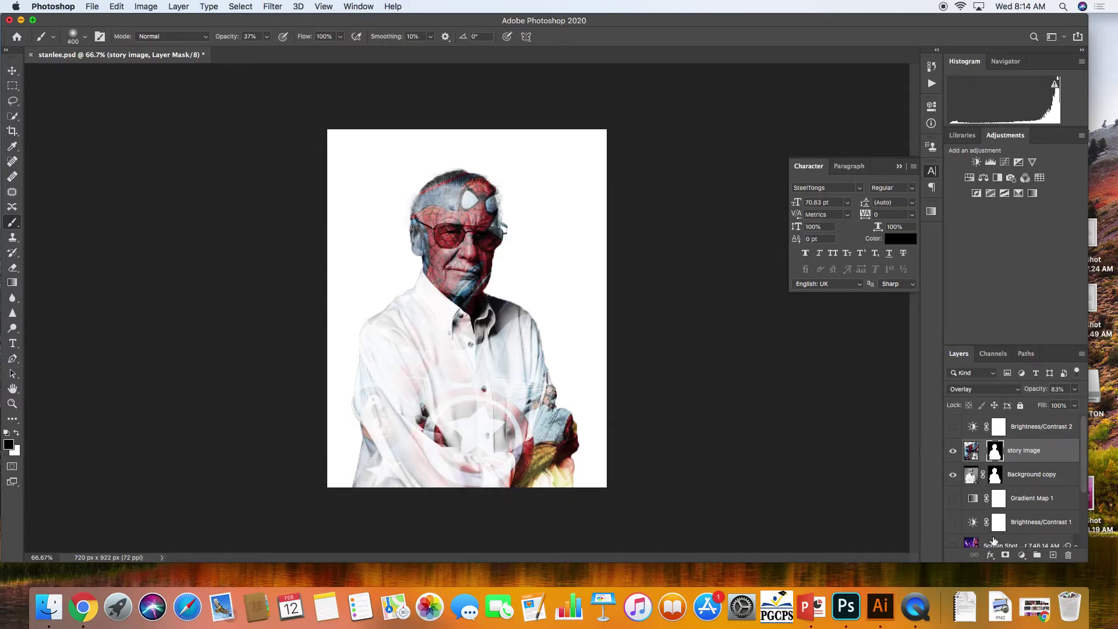
Step: Show the Screen Shot layer and paint the Background copy mask black over the lower-left shirt, undoing the excess strokes
{"action": "left_click", "coordinate": [994, 475]}
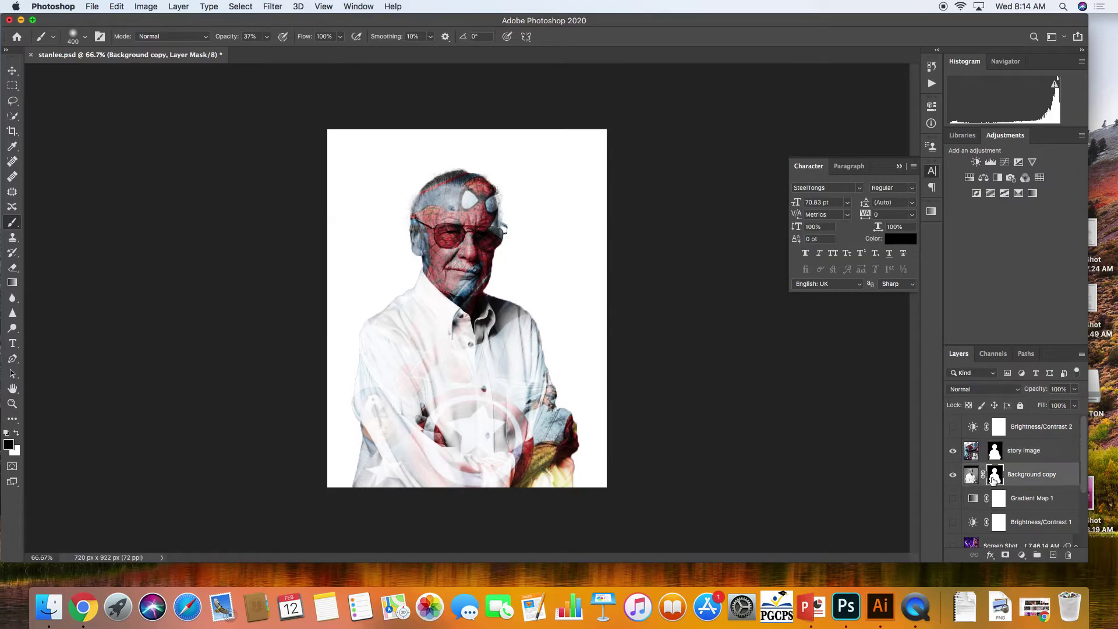
{"action": "left_click", "coordinate": [953, 545]}
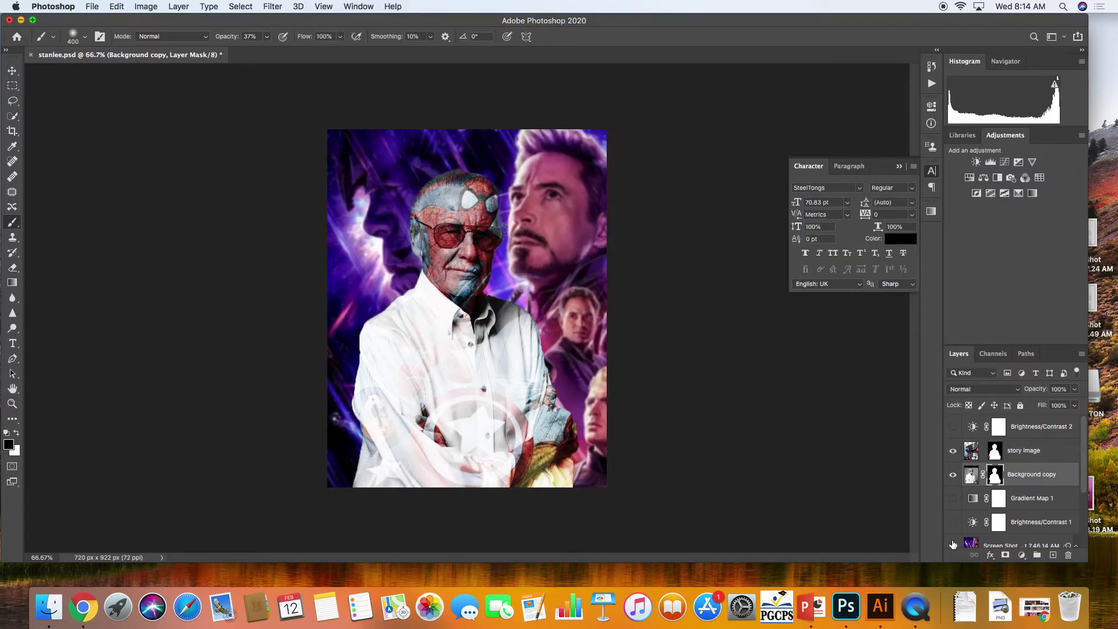
{"action": "mouse_move", "coordinate": [414, 430]}
{"action": "left_mouse_down"}
{"action": "mouse_move", "coordinate": [402, 431]}
{"action": "mouse_move", "coordinate": [435, 449]}
{"action": "mouse_move", "coordinate": [449, 429]}
{"action": "mouse_move", "coordinate": [404, 424]}
{"action": "mouse_move", "coordinate": [449, 424]}
{"action": "mouse_move", "coordinate": [390, 432]}
{"action": "left_mouse_up"}
{"action": "mouse_move", "coordinate": [407, 425]}
{"action": "left_mouse_down"}
{"action": "mouse_move", "coordinate": [421, 451]}
{"action": "mouse_move", "coordinate": [446, 443]}
{"action": "mouse_move", "coordinate": [525, 466]}
{"action": "mouse_move", "coordinate": [502, 465]}
{"action": "mouse_move", "coordinate": [468, 430]}
{"action": "mouse_move", "coordinate": [373, 396]}
{"action": "left_mouse_up"}
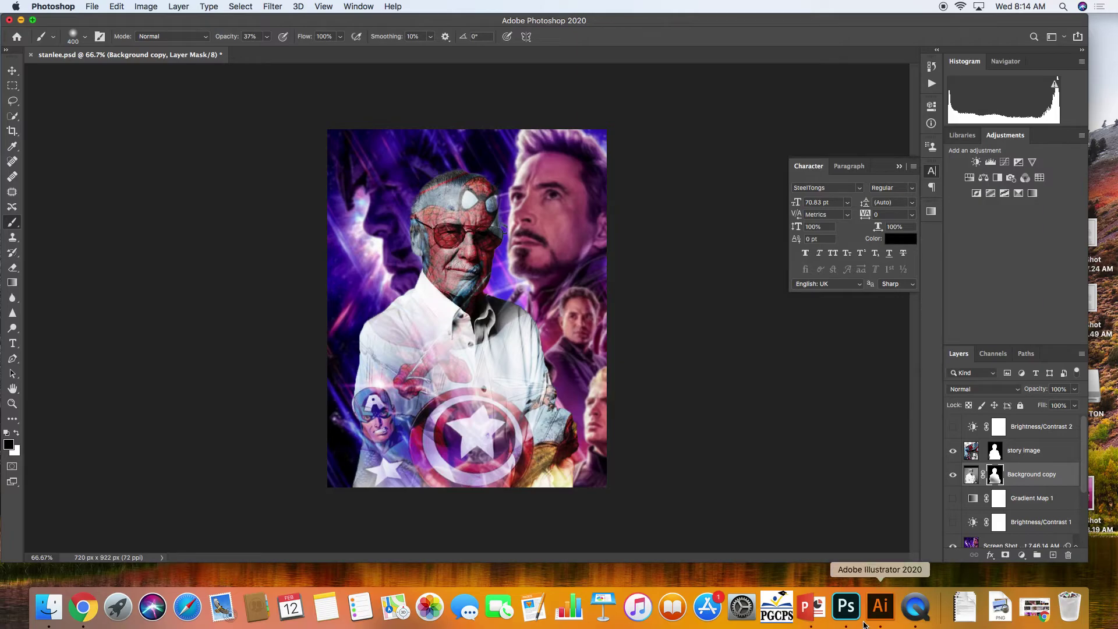
{"action": "key", "text": "super+z"}
{"action": "key", "text": "super+z"}
{"action": "key", "text": "super+z"}
{"action": "key", "text": "super+z"}
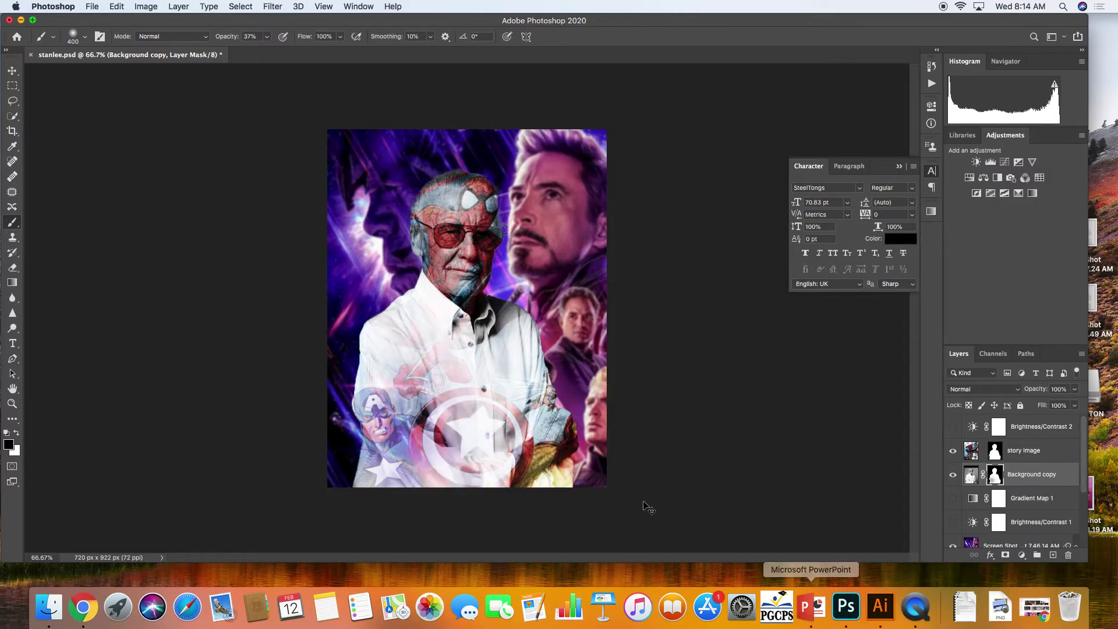
Step: Lower the brush opacity to 13% and paint the Background copy mask black over the lower shirt and left chest
{"action": "left_click", "coordinate": [267, 36]}
{"action": "left_click_drag", "start_coordinate": [269, 50], "coordinate": [254, 50]}
{"action": "mouse_move", "coordinate": [399, 425]}
{"action": "left_mouse_down"}
{"action": "mouse_move", "coordinate": [414, 466]}
{"action": "mouse_move", "coordinate": [476, 472]}
{"action": "mouse_move", "coordinate": [491, 443]}
{"action": "mouse_move", "coordinate": [468, 422]}
{"action": "mouse_move", "coordinate": [407, 415]}
{"action": "left_mouse_up"}
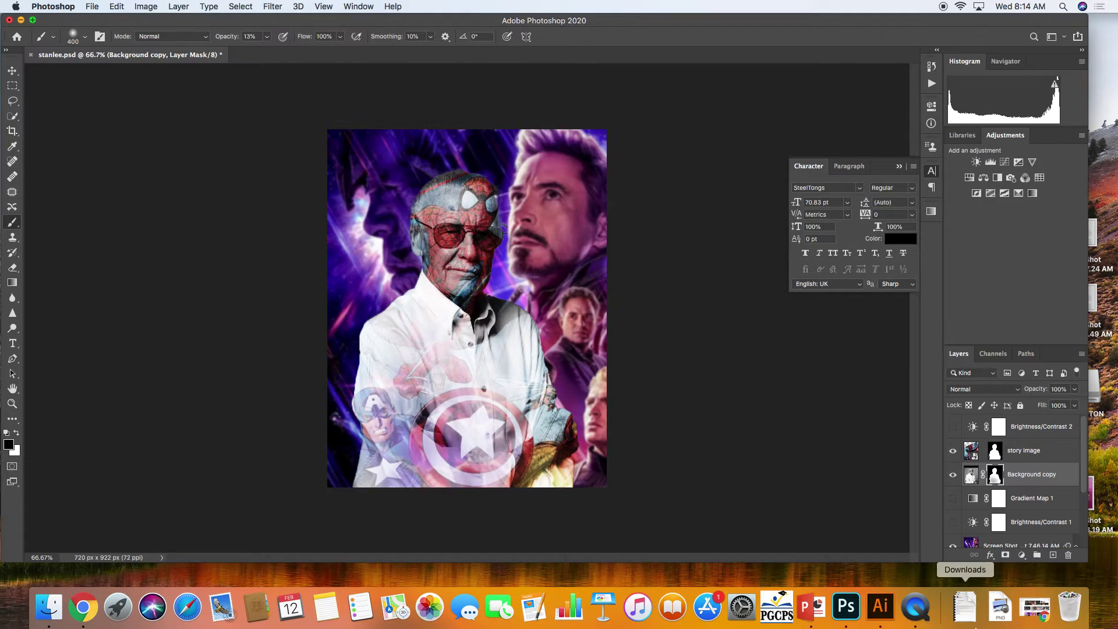
{"action": "left_click_drag", "start_coordinate": [406, 346], "coordinate": [423, 334]}
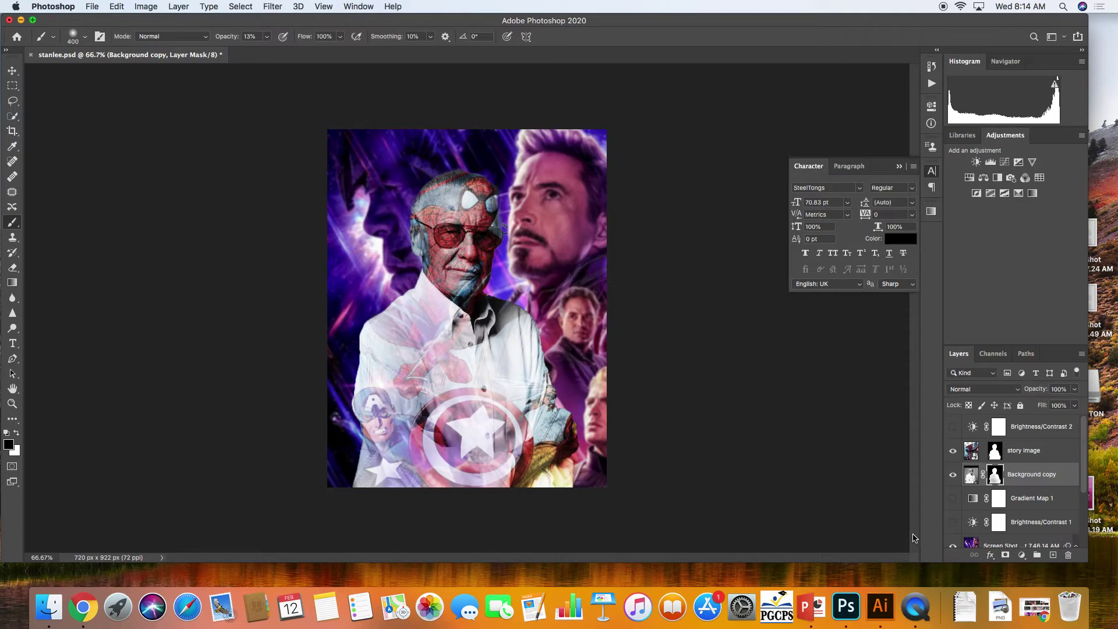
Step: Apply Brightness/Contrast to the Background copy image with brightness 27 and contrast -12, and compare the portrait layer hidden and shown
{"action": "left_click", "coordinate": [969, 476]}
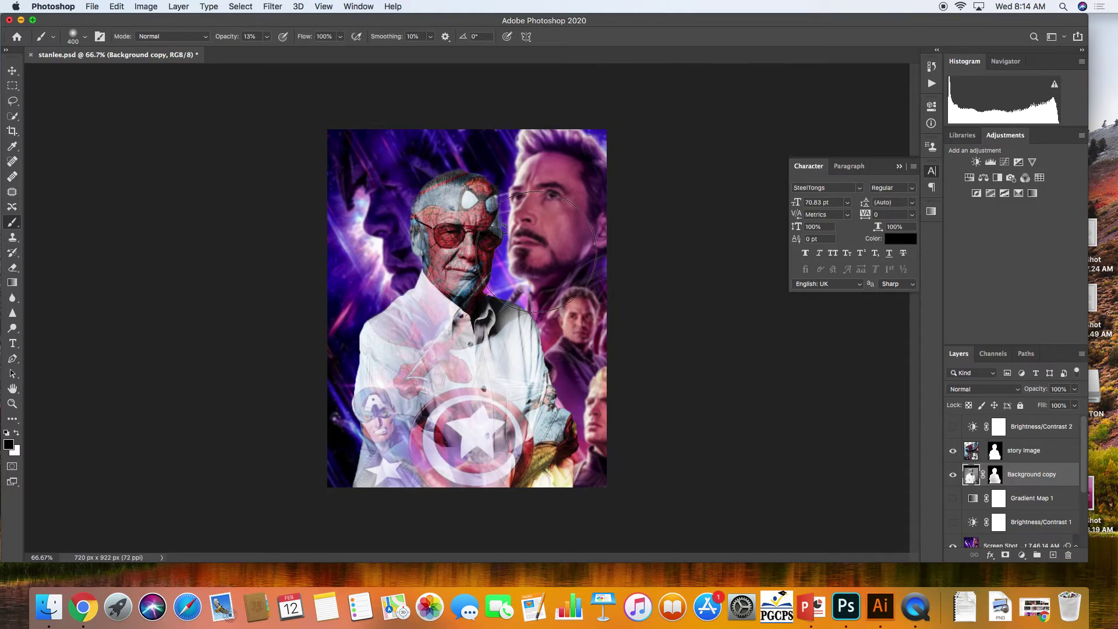
{"action": "left_click", "coordinate": [146, 6]}
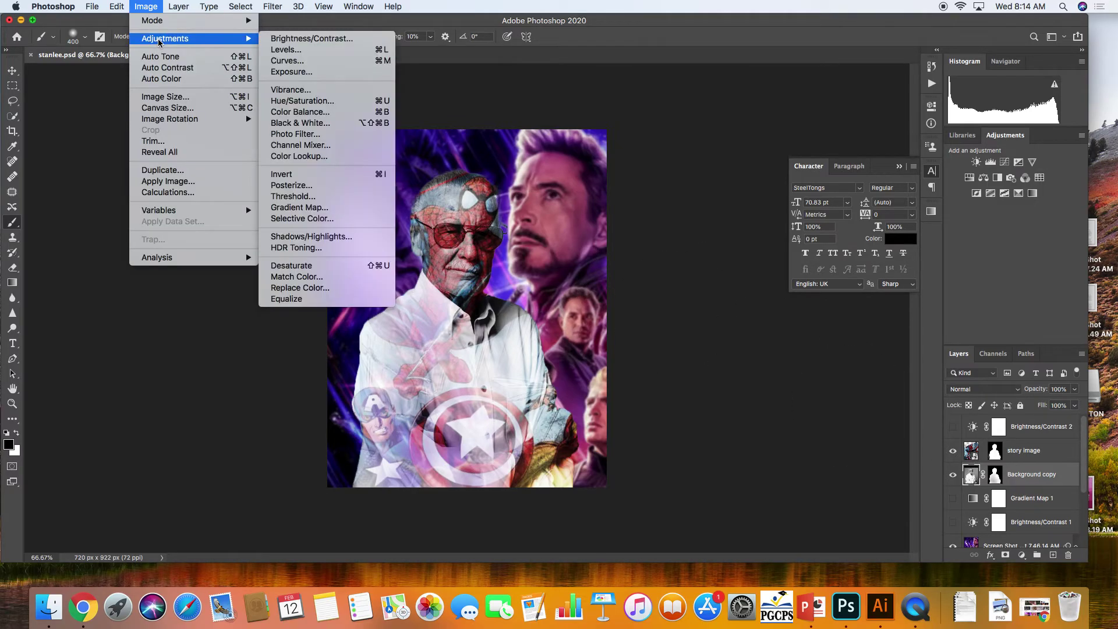
{"action": "mouse_move", "coordinate": [158, 38]}
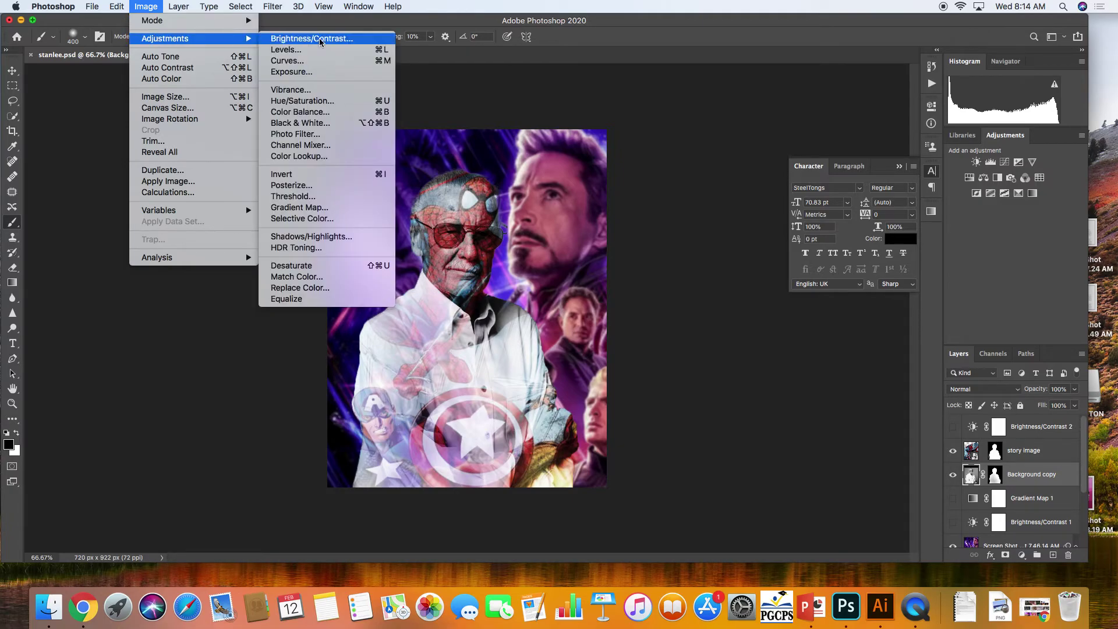
{"action": "left_click", "coordinate": [320, 39]}
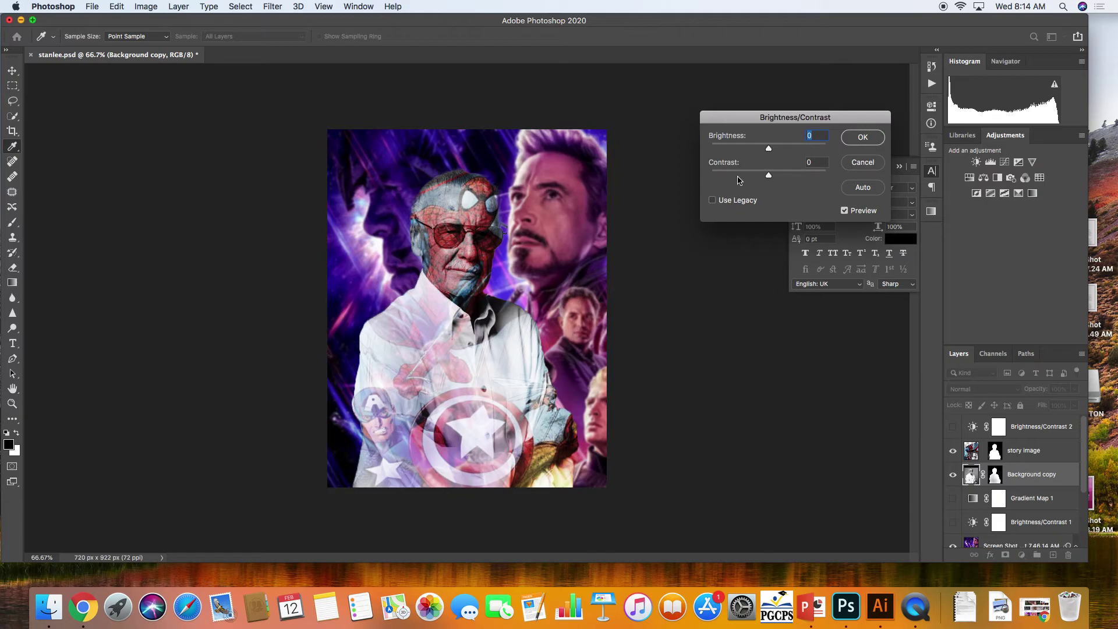
{"action": "left_click_drag", "start_coordinate": [769, 148], "coordinate": [756, 175]}
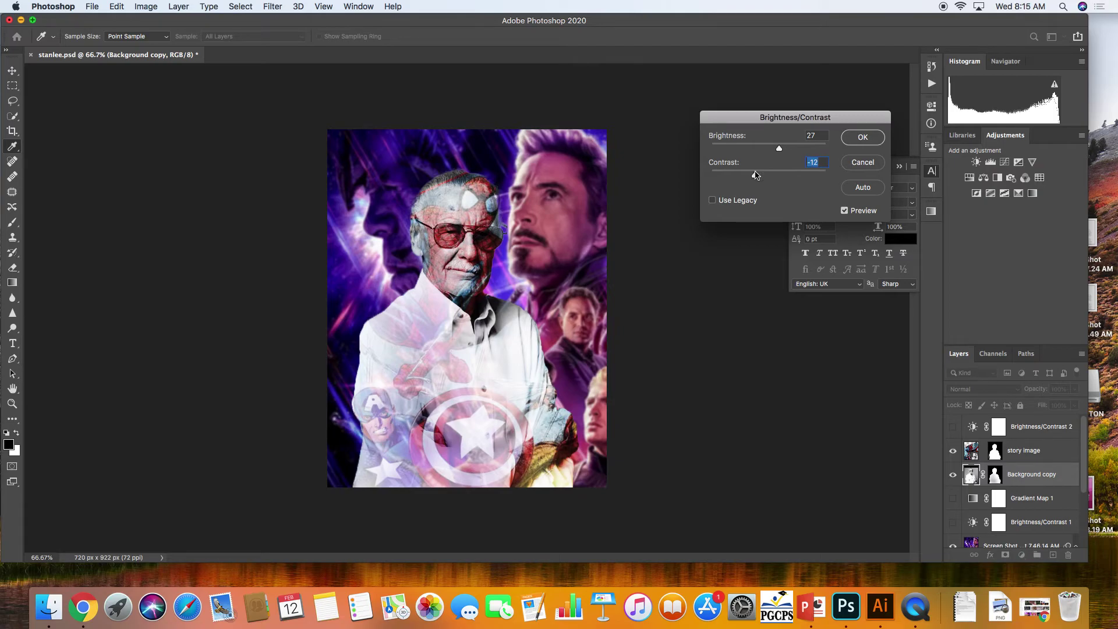
{"action": "left_click", "coordinate": [845, 210]}
{"action": "left_click", "coordinate": [845, 210]}
{"action": "left_click", "coordinate": [860, 139]}
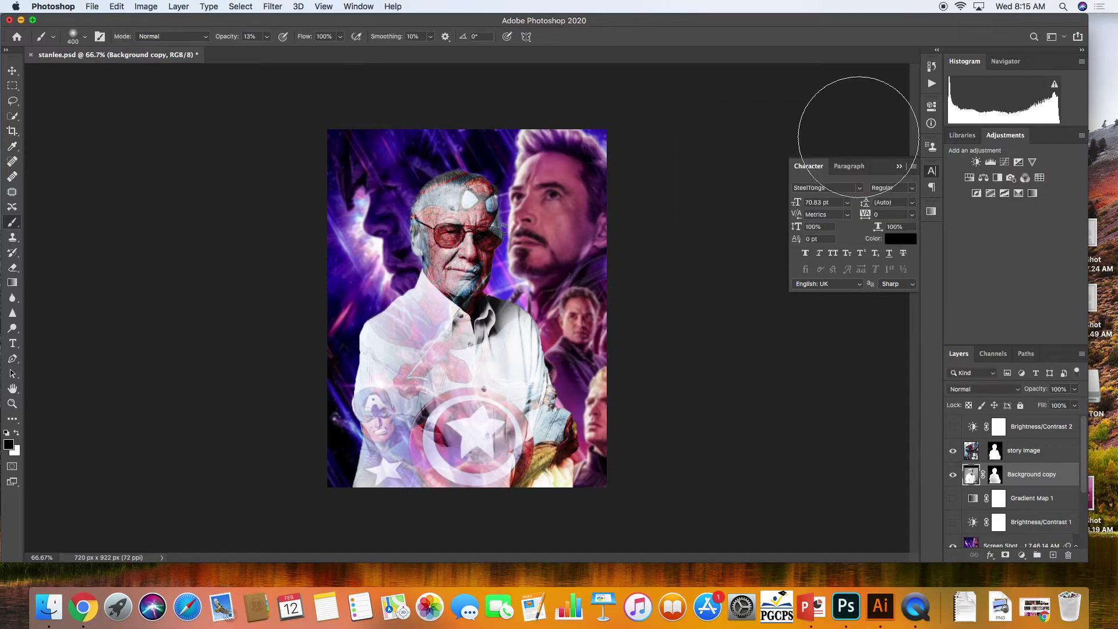
{"action": "left_click", "coordinate": [953, 477]}
{"action": "left_click", "coordinate": [953, 476]}
Step: Review earlier editing states in the document history, including those around the Desaturate step, and return to the latest Brightness/Contrast state
{"action": "left_click", "coordinate": [365, 6]}
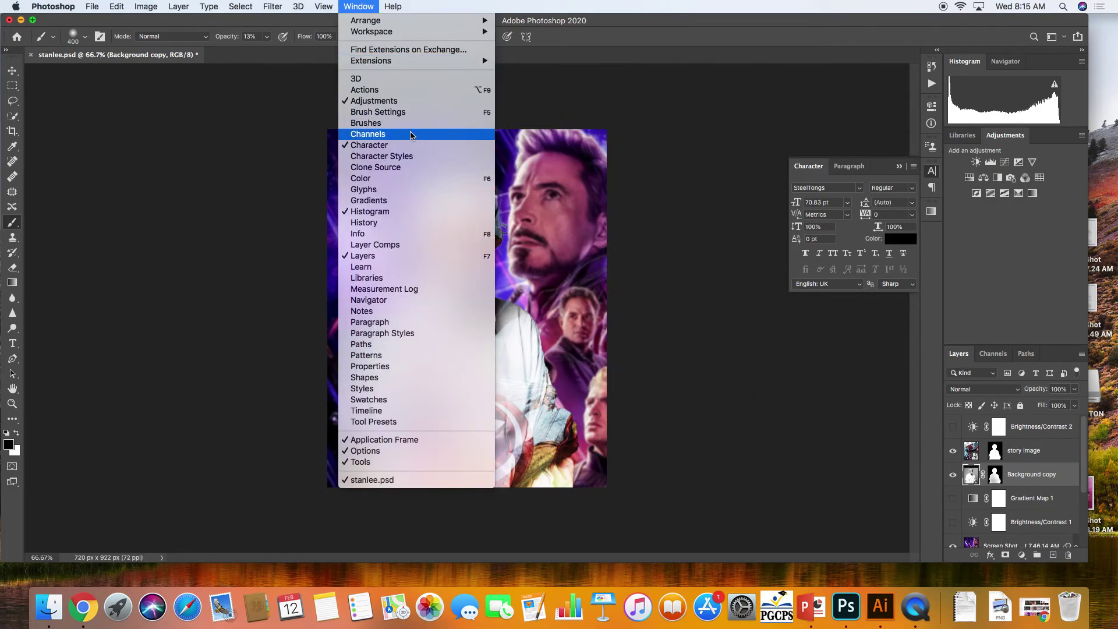
{"action": "left_click", "coordinate": [405, 225]}
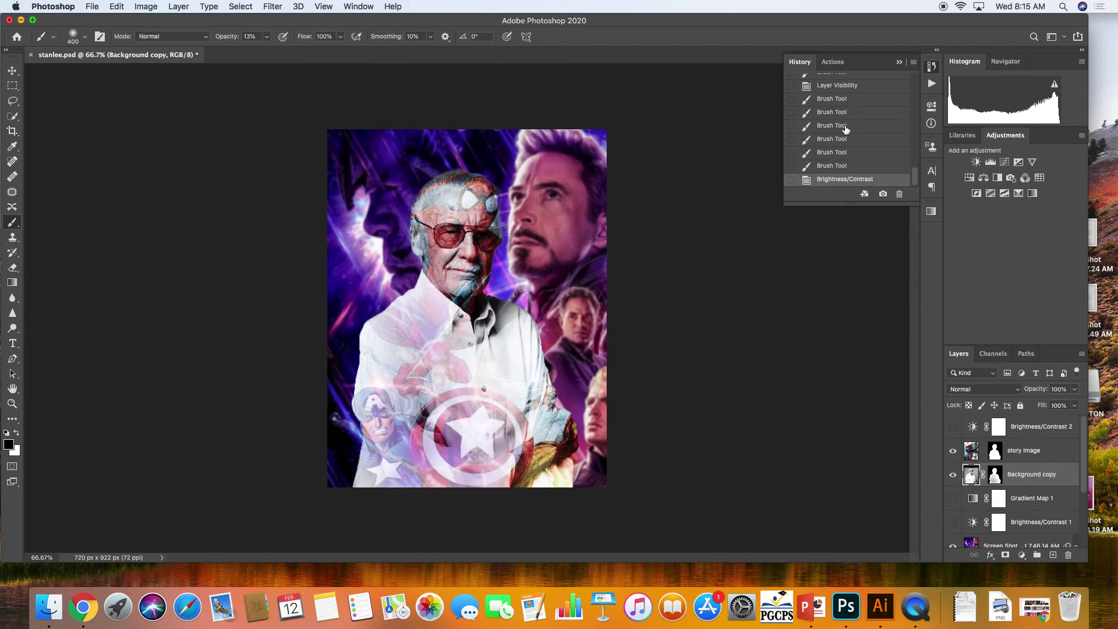
{"action": "mouse_move", "coordinate": [916, 175]}
{"action": "left_mouse_down"}
{"action": "mouse_move", "coordinate": [916, 77]}
{"action": "mouse_move", "coordinate": [916, 170]}
{"action": "left_mouse_up"}
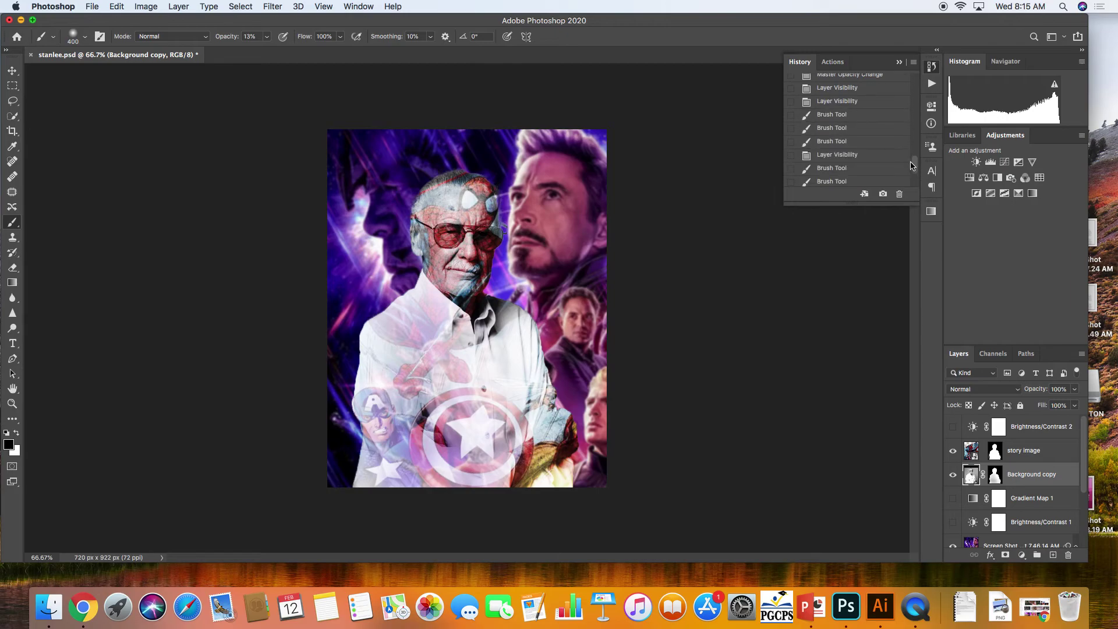
{"action": "left_click", "coordinate": [881, 105]}
{"action": "left_click_drag", "start_coordinate": [911, 163], "coordinate": [916, 121]}
{"action": "left_click", "coordinate": [883, 117]}
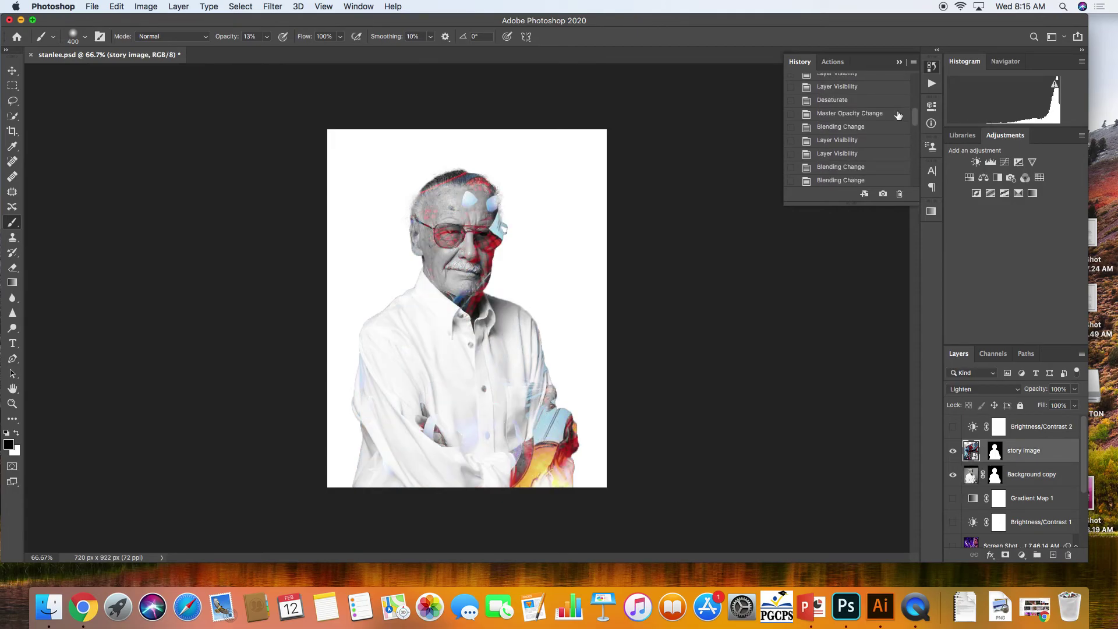
{"action": "left_click", "coordinate": [891, 104]}
{"action": "left_click", "coordinate": [891, 92]}
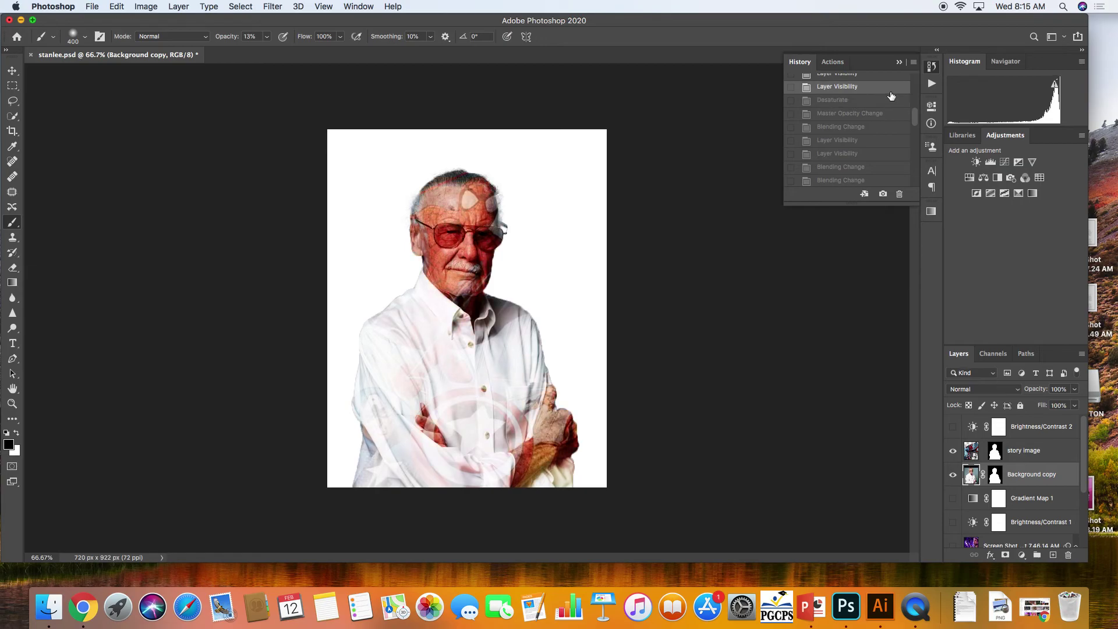
{"action": "left_click", "coordinate": [889, 113]}
{"action": "left_click_drag", "start_coordinate": [913, 121], "coordinate": [918, 189]}
{"action": "left_click", "coordinate": [888, 179]}
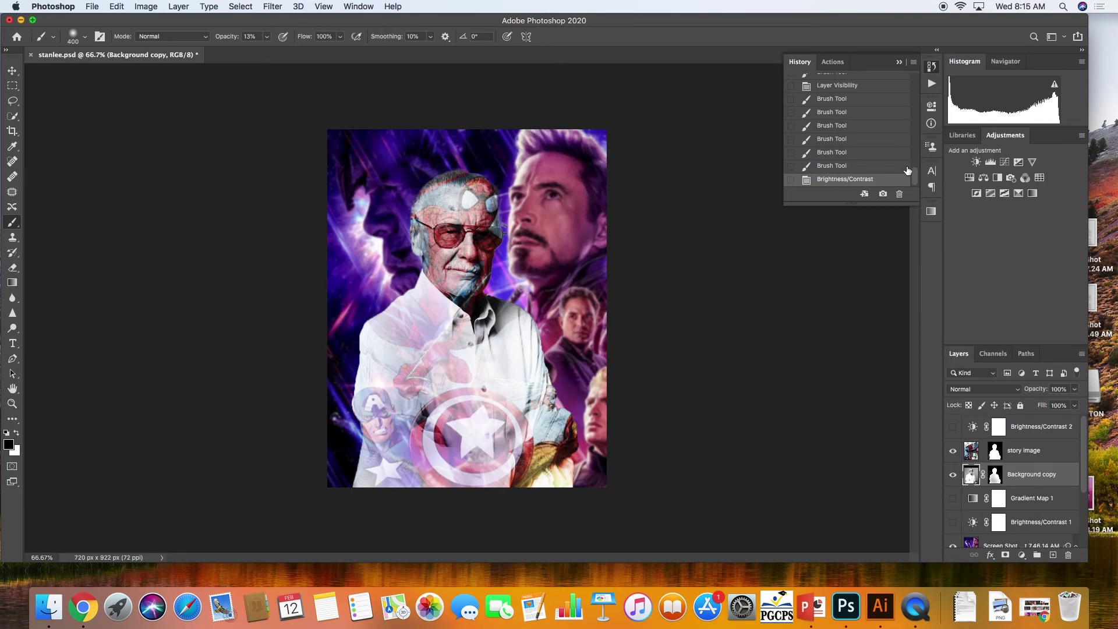
{"action": "left_click", "coordinate": [898, 63]}
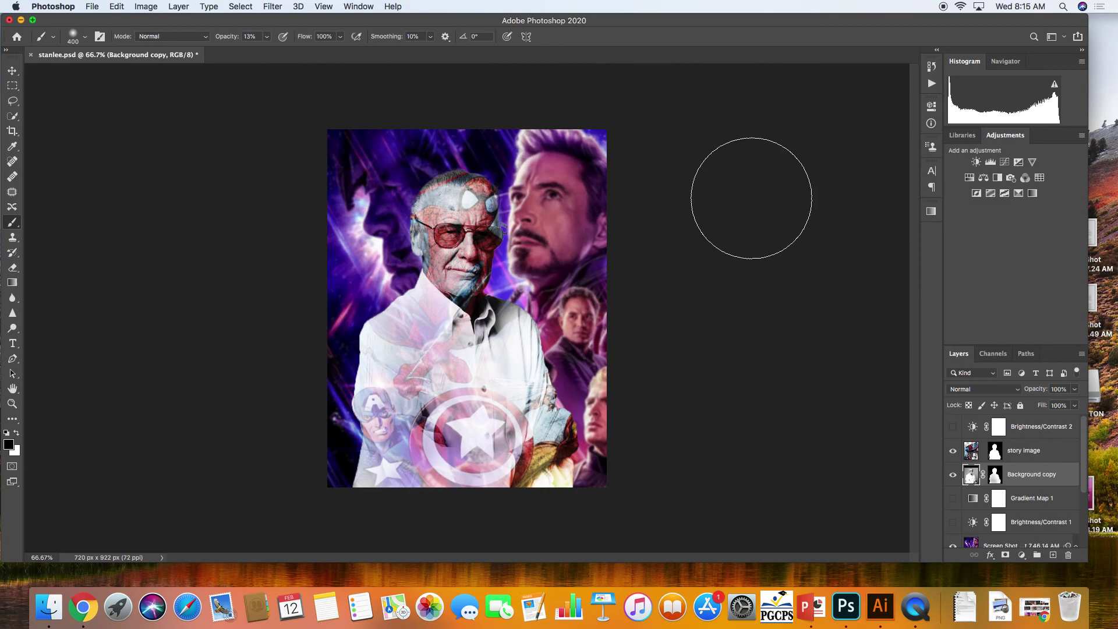